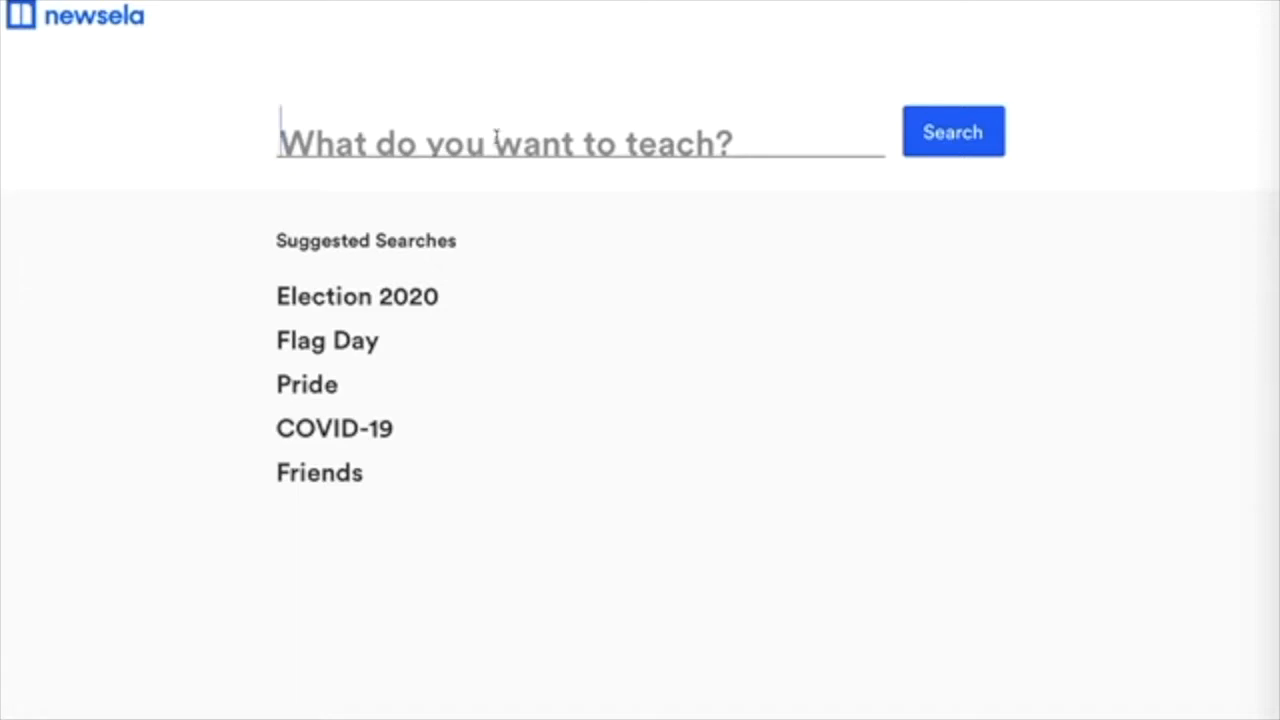
- Search for "covid 19" and open the article "COVID-19 vaccines show promise in clinical trials conducted on people"
click(497, 140)
text(covi)
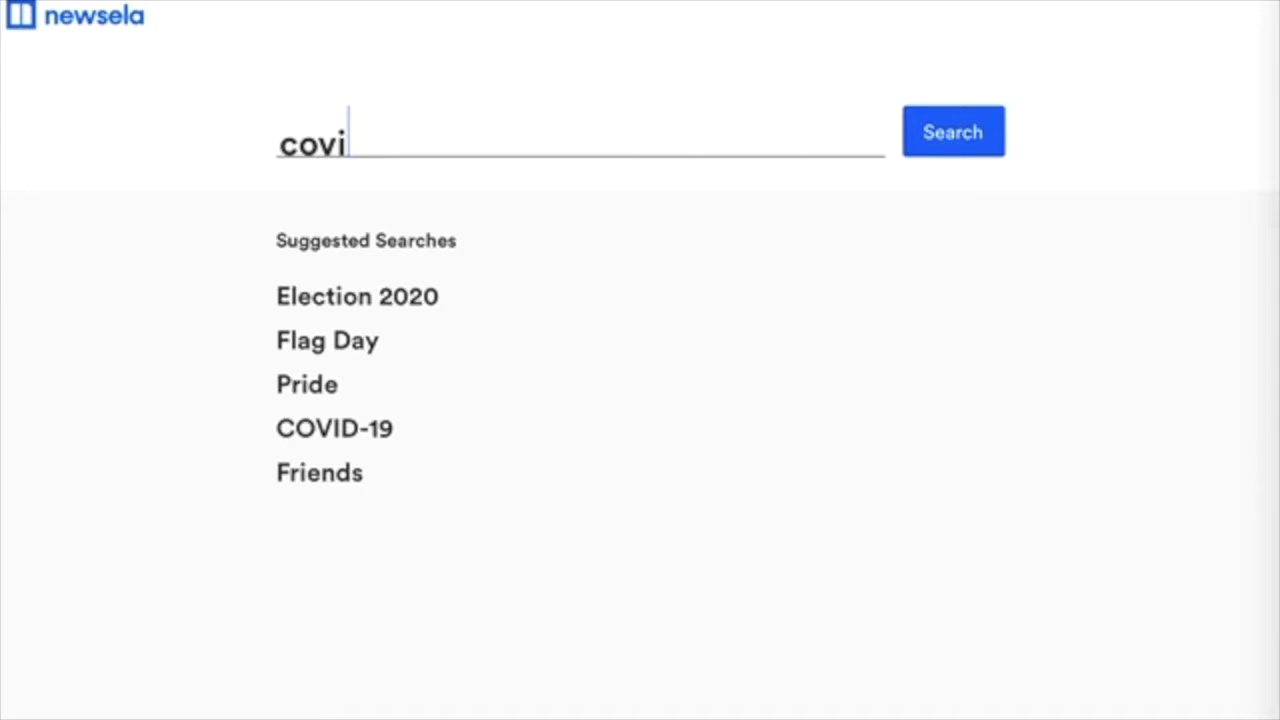
text(d 19)
key(Return)
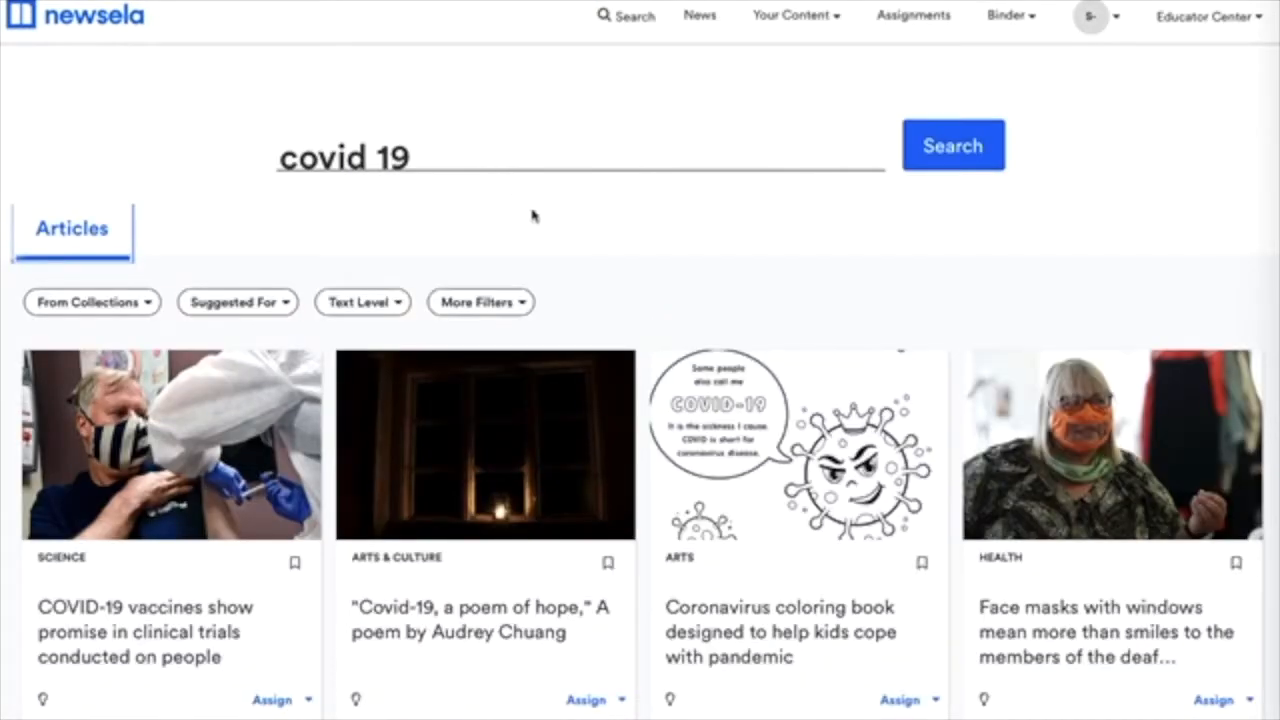
scroll(551, 266, down, 1)
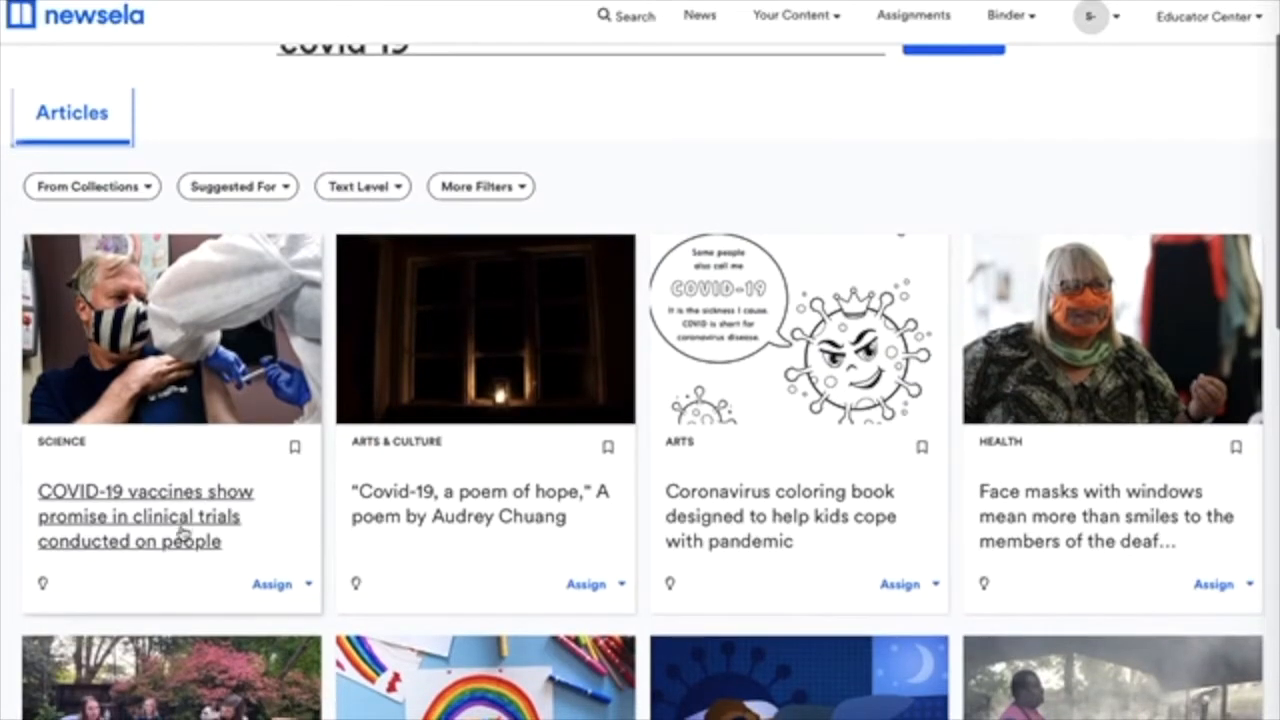
click(199, 372)
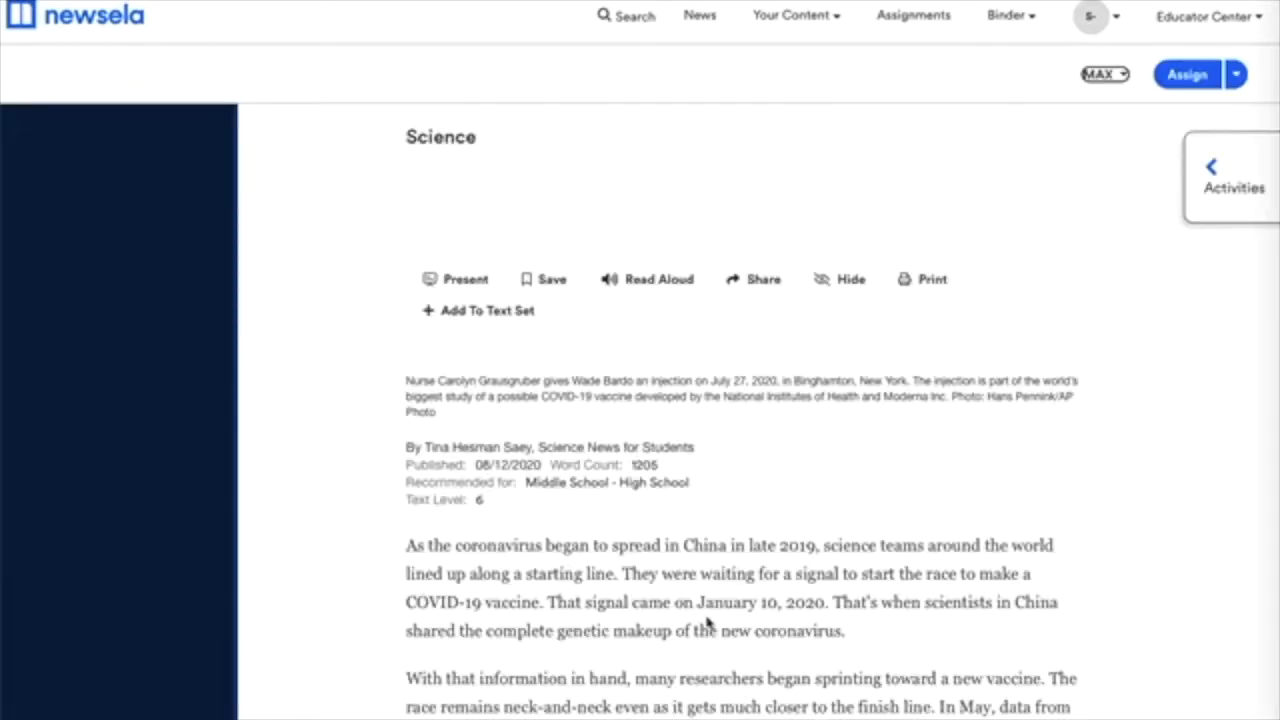
- Share the COVID-19 vaccines article to Google Classroom
scroll(707, 622, down, 1)
scroll(707, 622, up, 1)
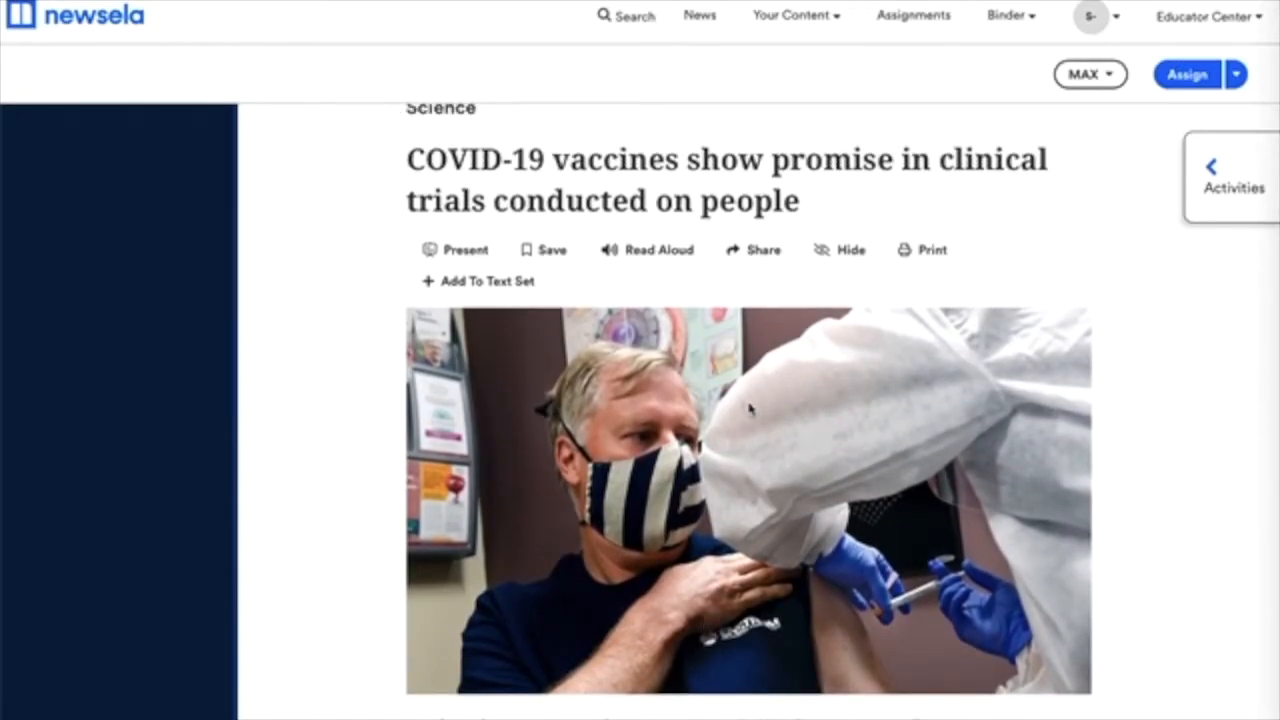
click(758, 256)
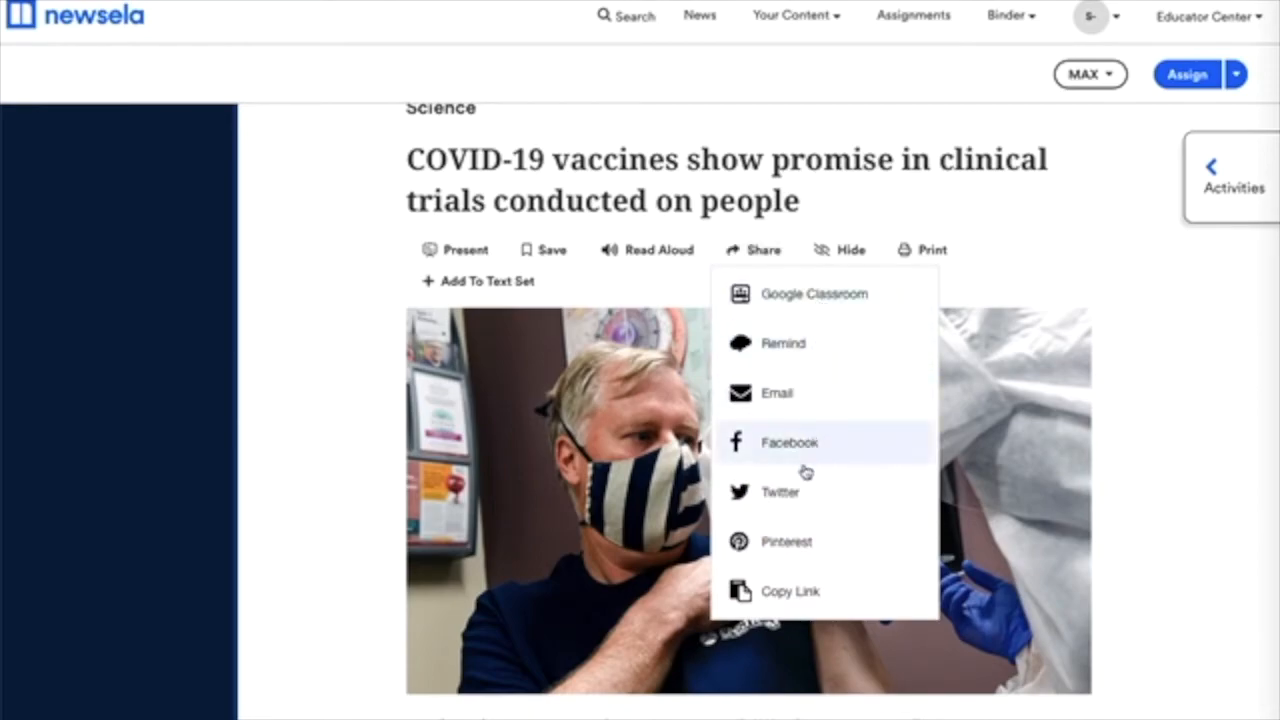
click(802, 300)
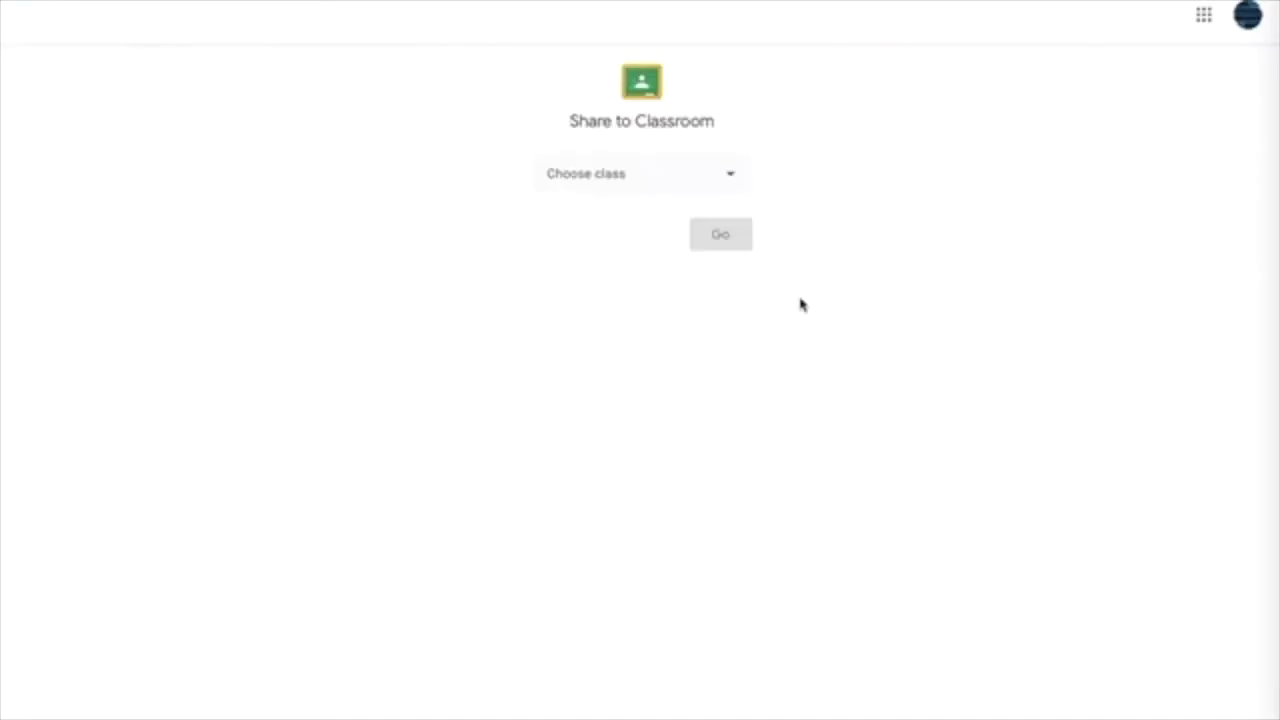
- Choose the Training 101 class and the Create assignment action for the shared article, and proceed to the assignment form
click(734, 191)
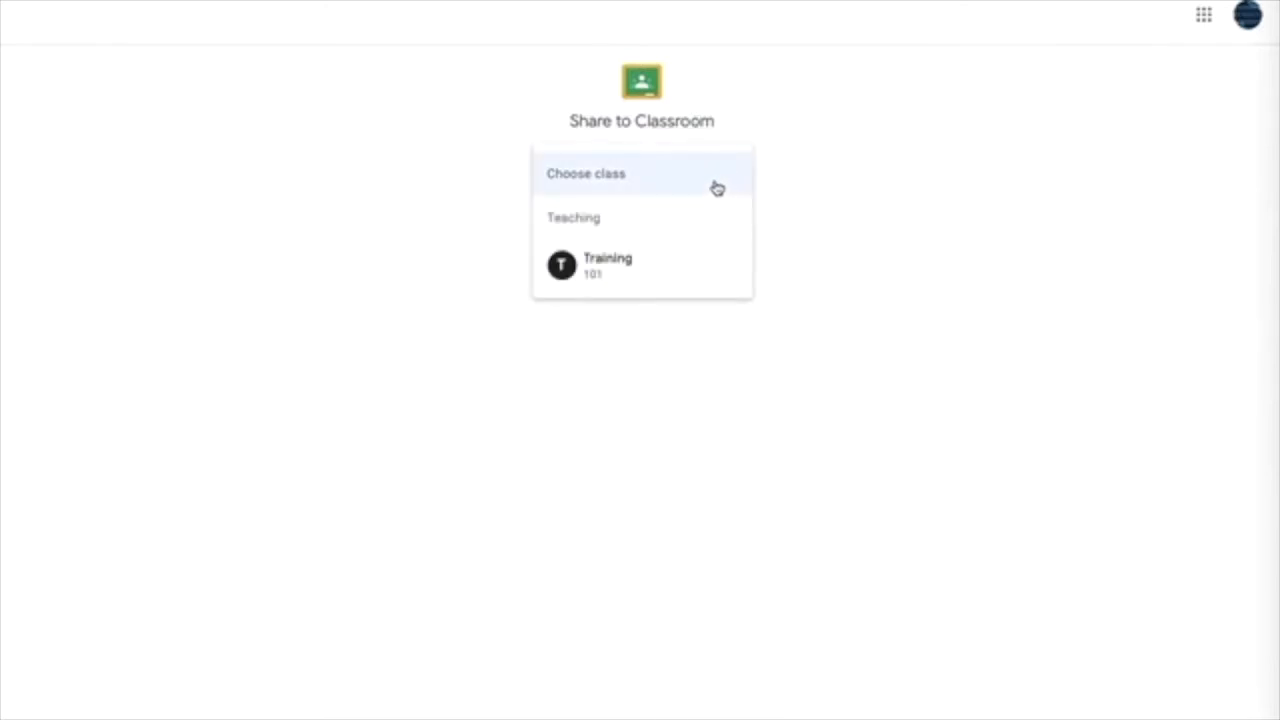
click(649, 277)
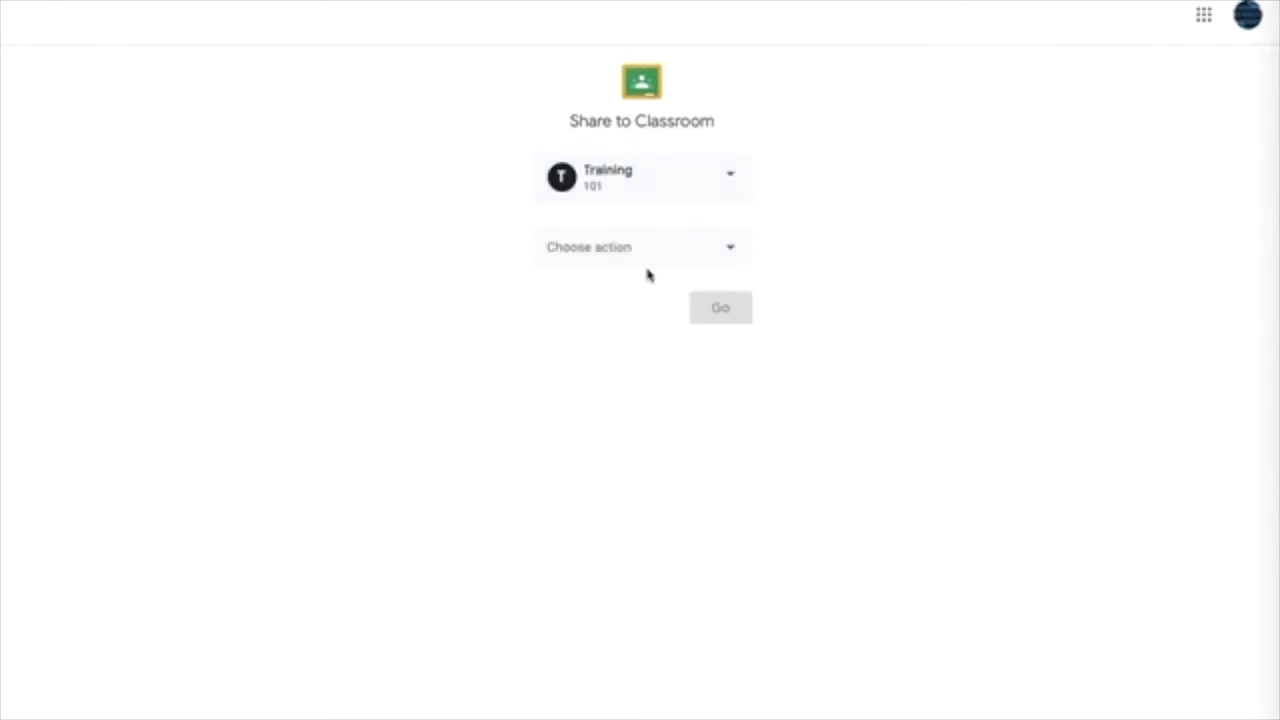
click(648, 252)
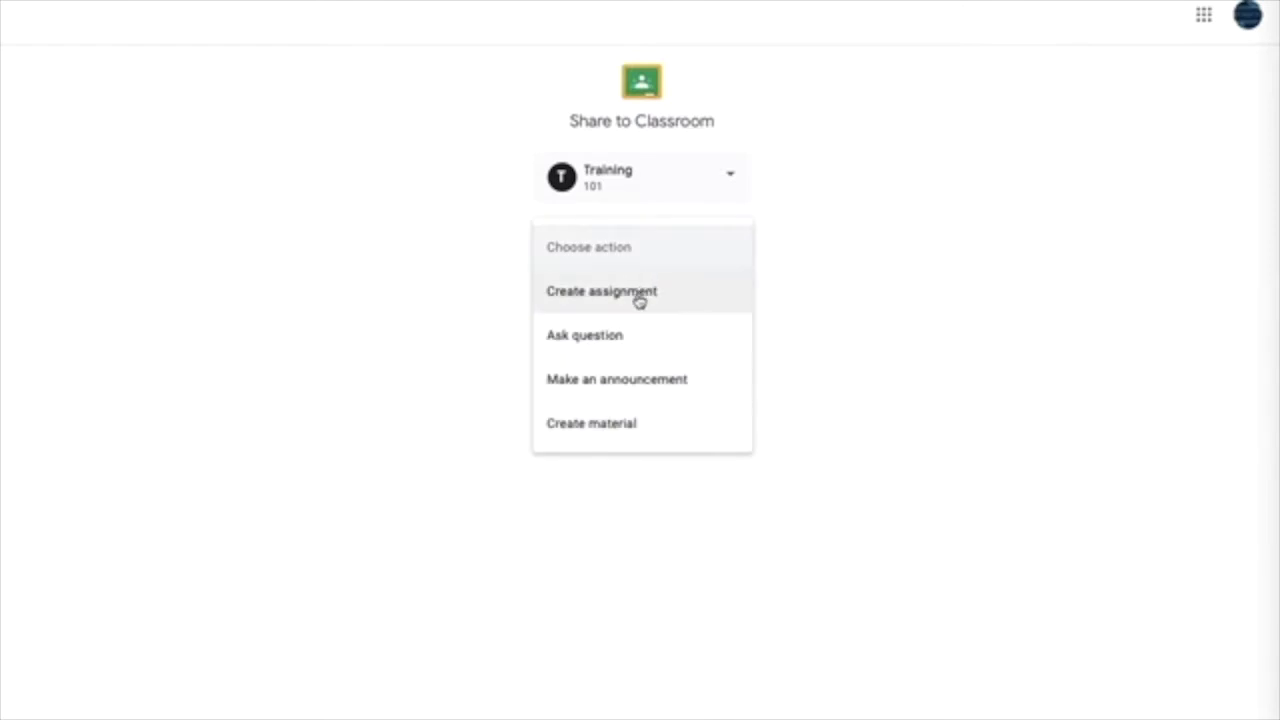
click(639, 300)
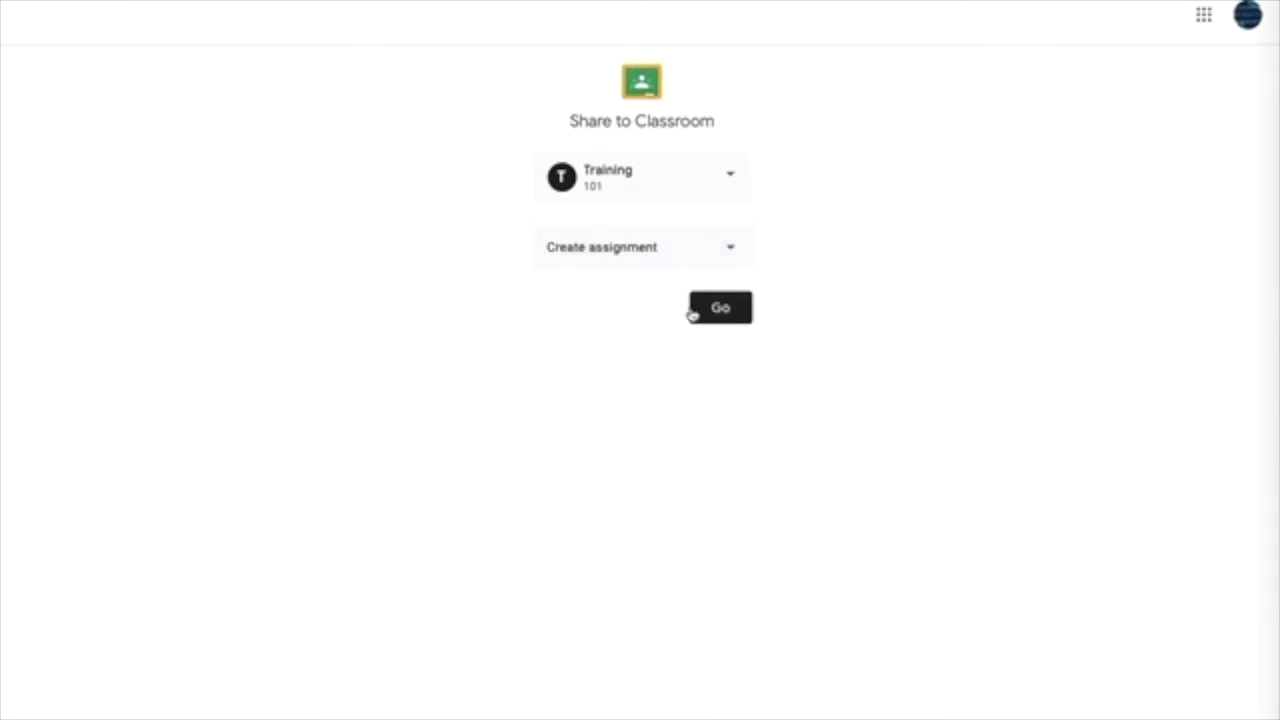
click(720, 317)
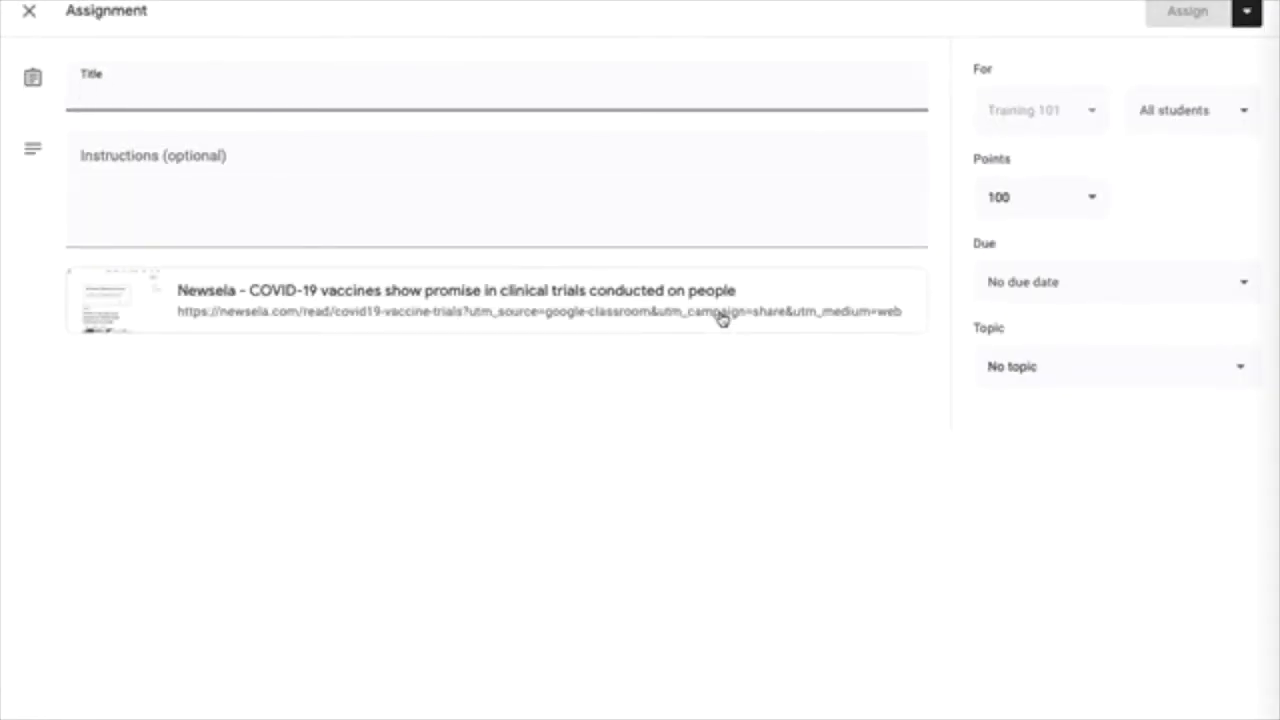
- Title the assignment "Newsela Article Assignment" and enter the instructions "Directions: You will do this newsela article for credit."
text(News)
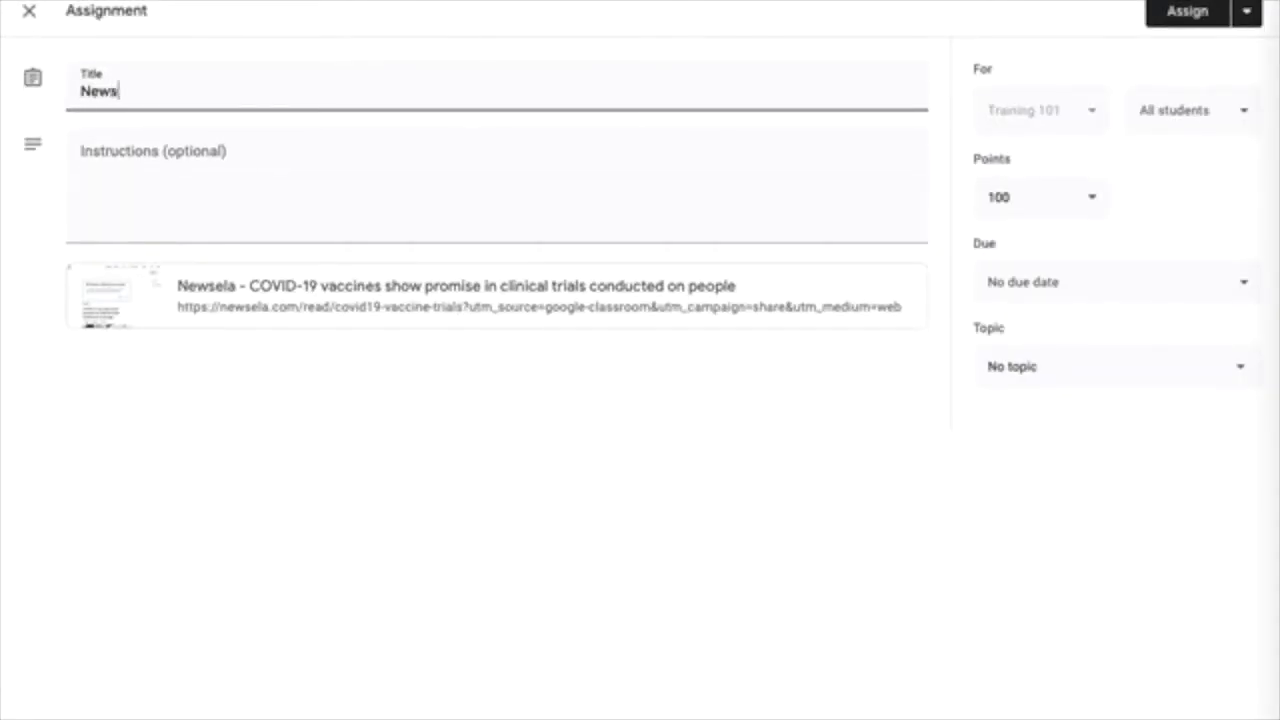
text(ela Article Assignment)
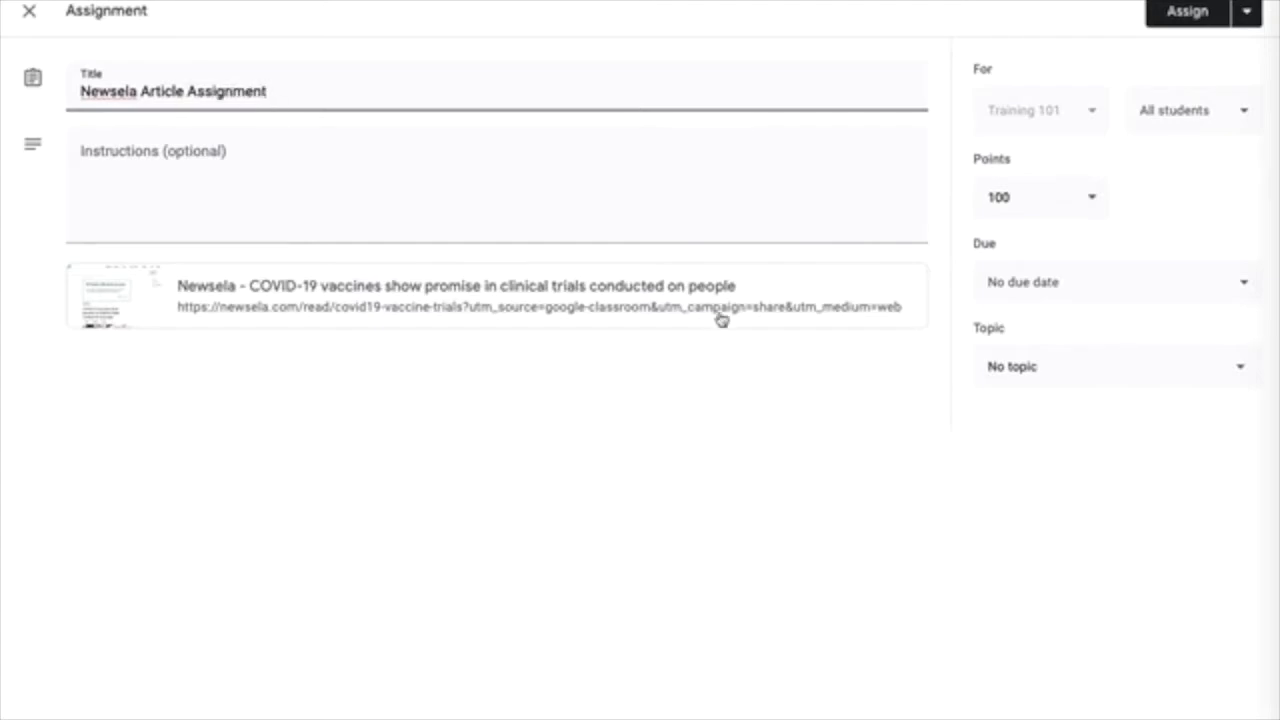
click(555, 180)
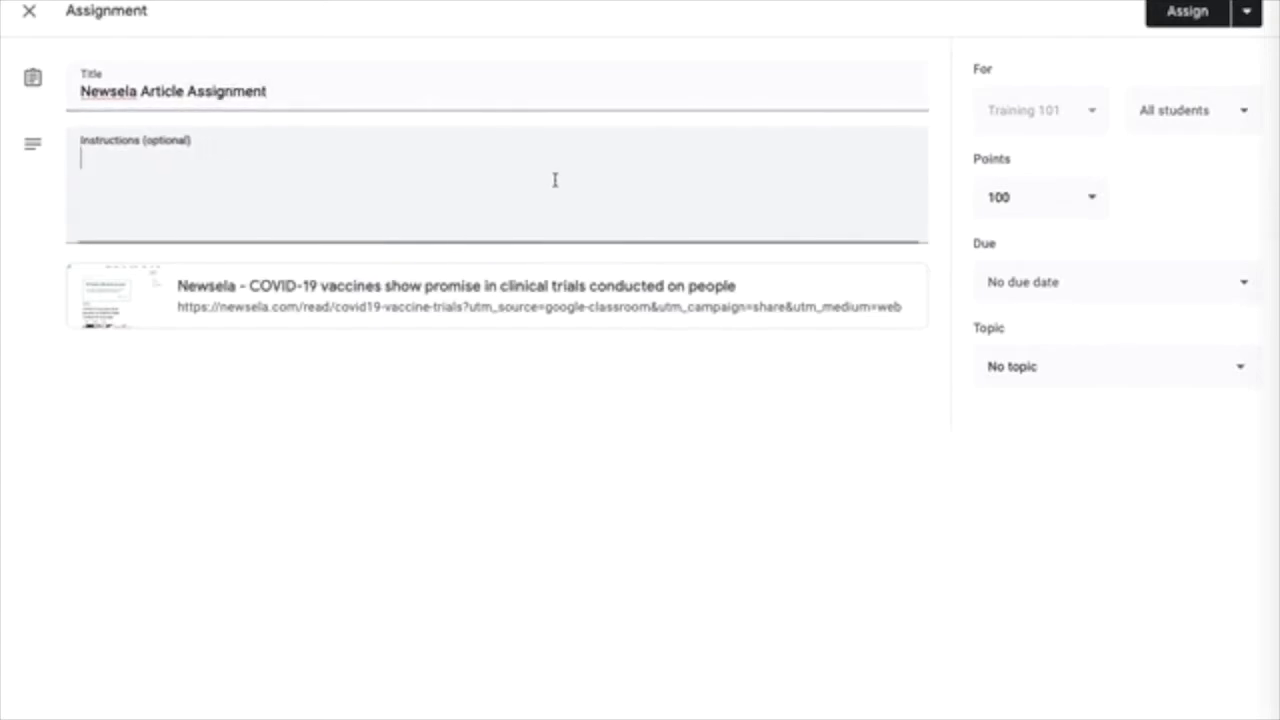
text(Directions: You will do th)
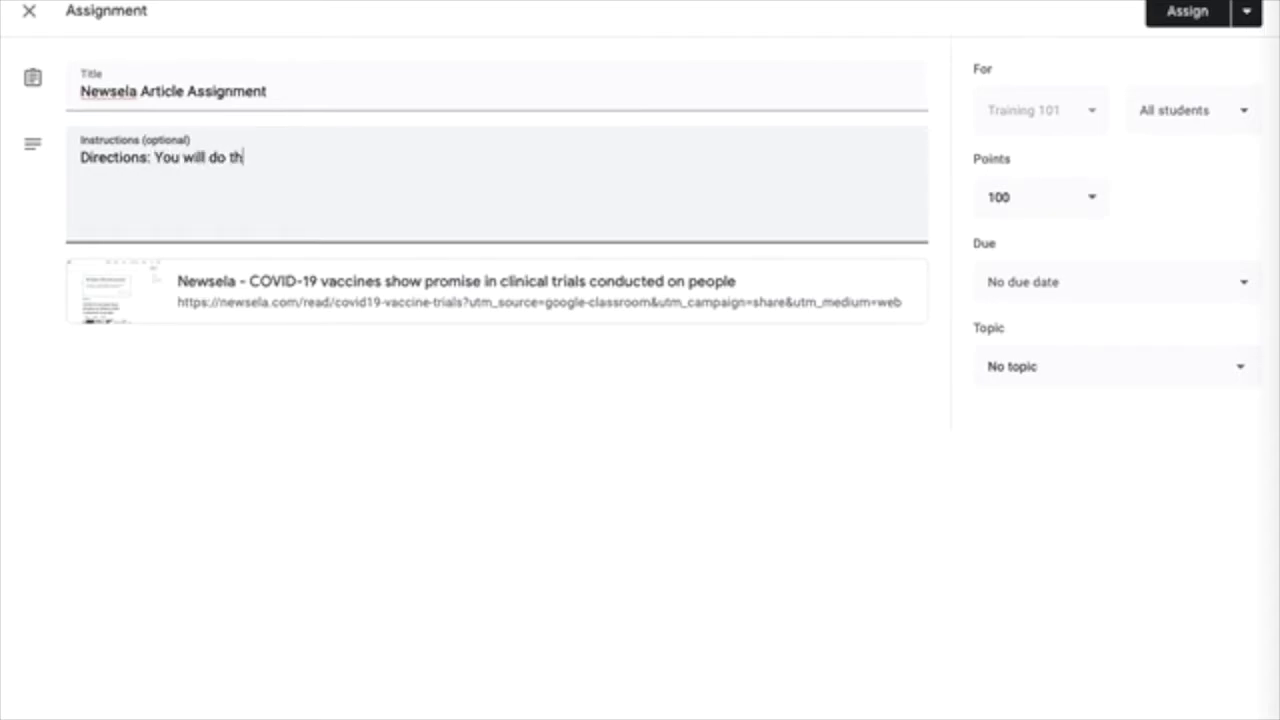
text(is newsela article for credit.)
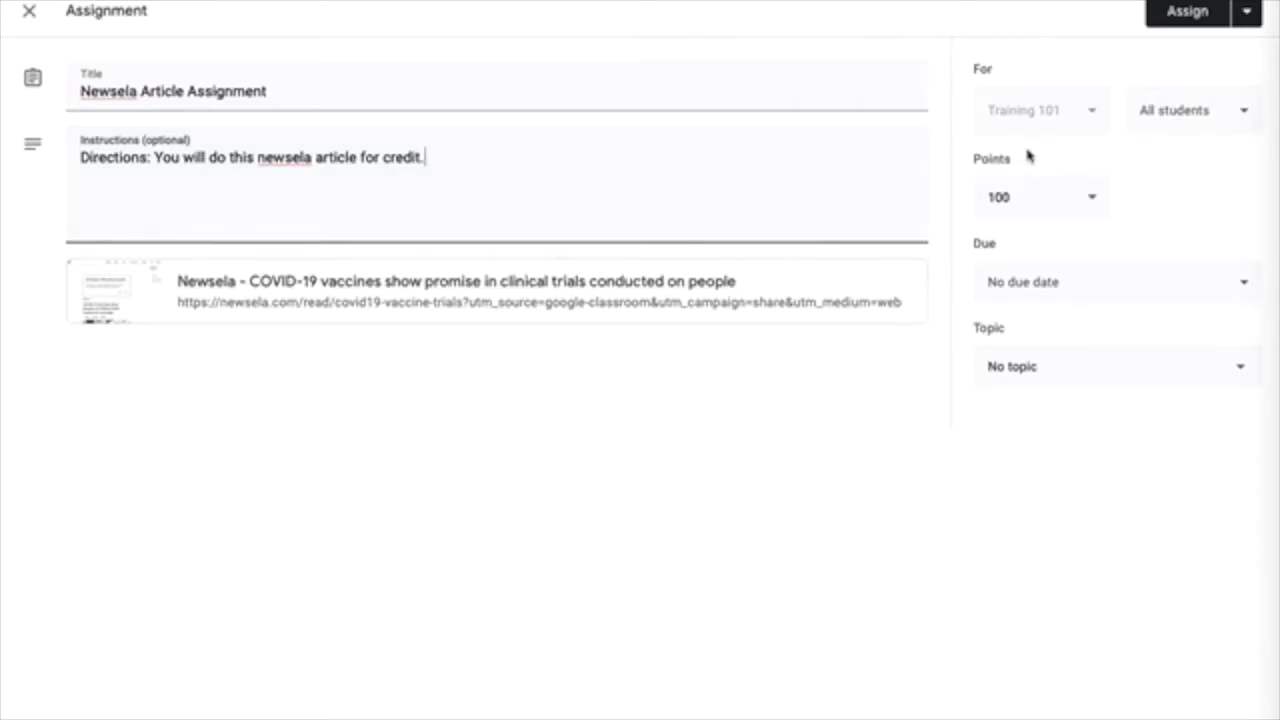
- Set the assignment's due date to August 20, 2020
click(1020, 286)
click(1050, 356)
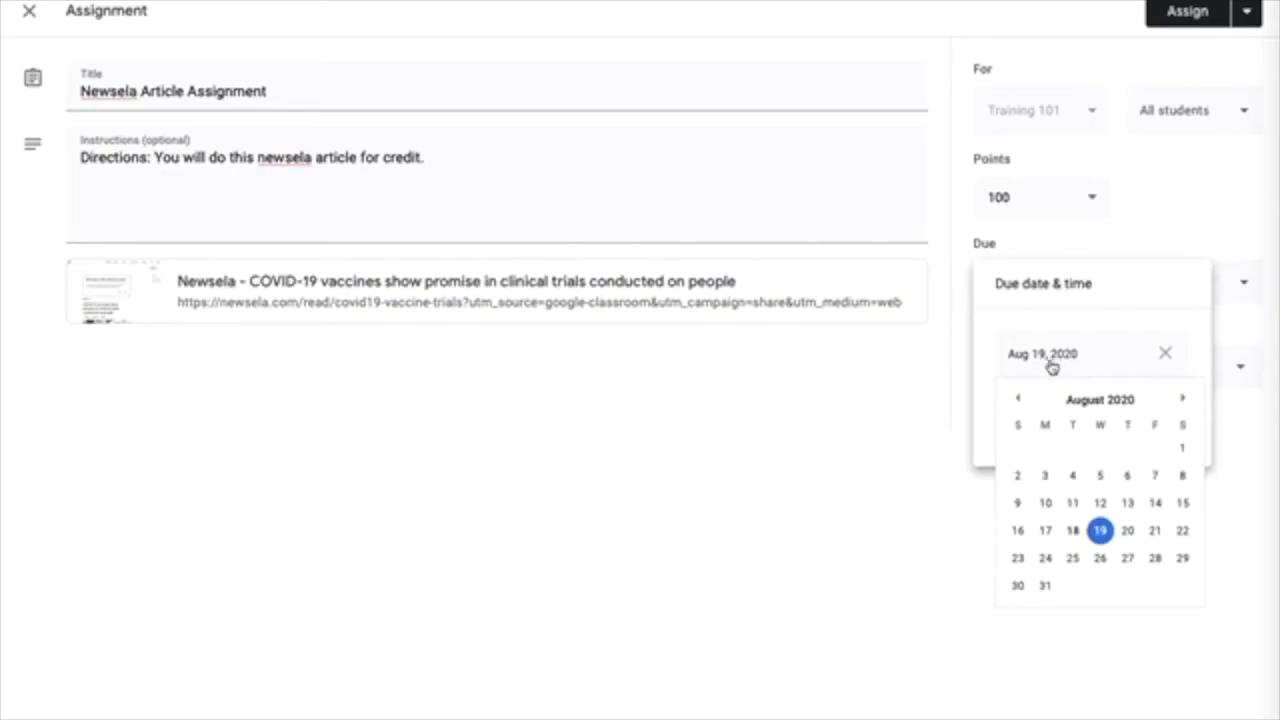
click(1129, 531)
click(1071, 426)
click(1083, 533)
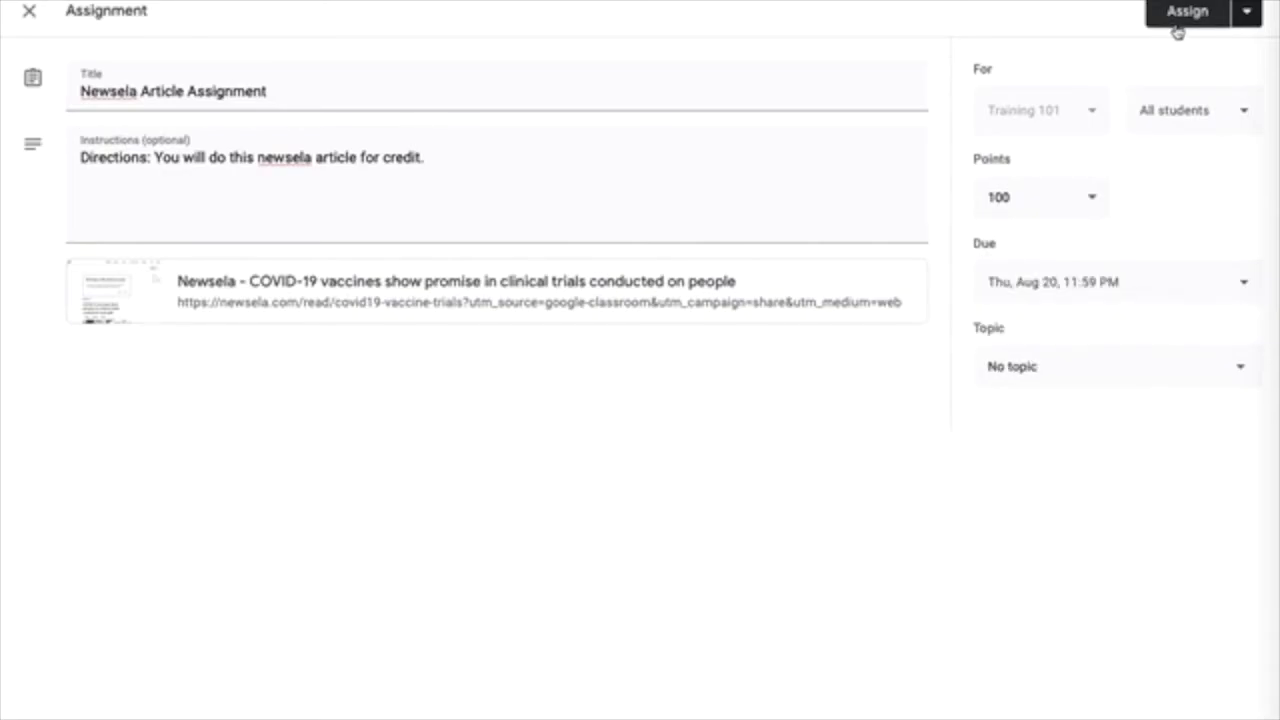
- Set the topic to "New assignment" and post the assignment to the class
click(1100, 372)
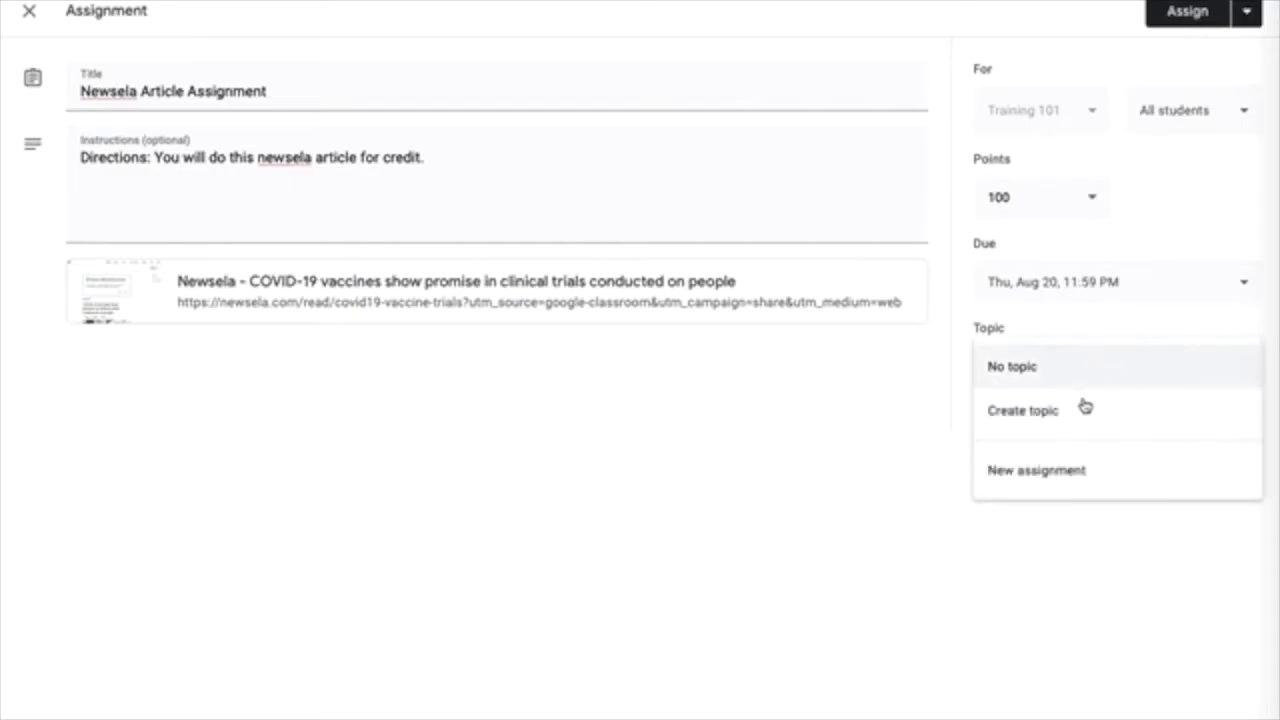
click(1049, 472)
click(1190, 12)
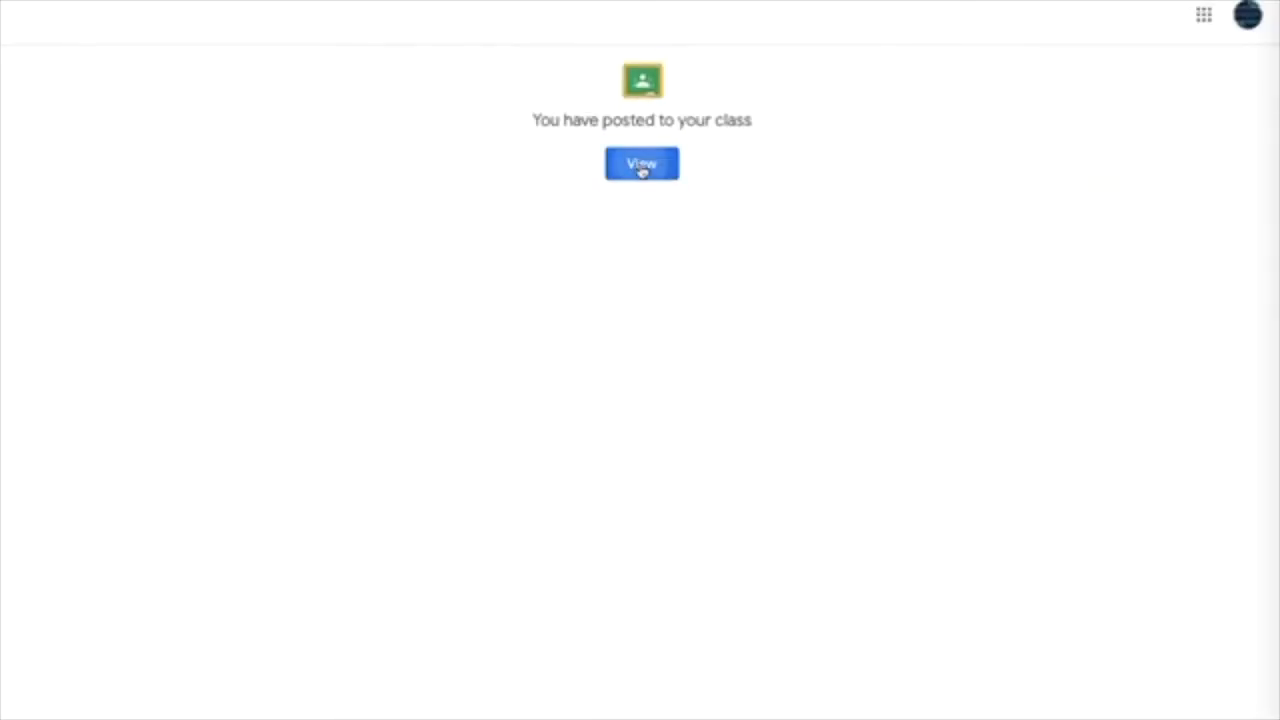
- View the posted Newsela Article Assignment from the class stream, checking its instructions and the linked article
click(642, 166)
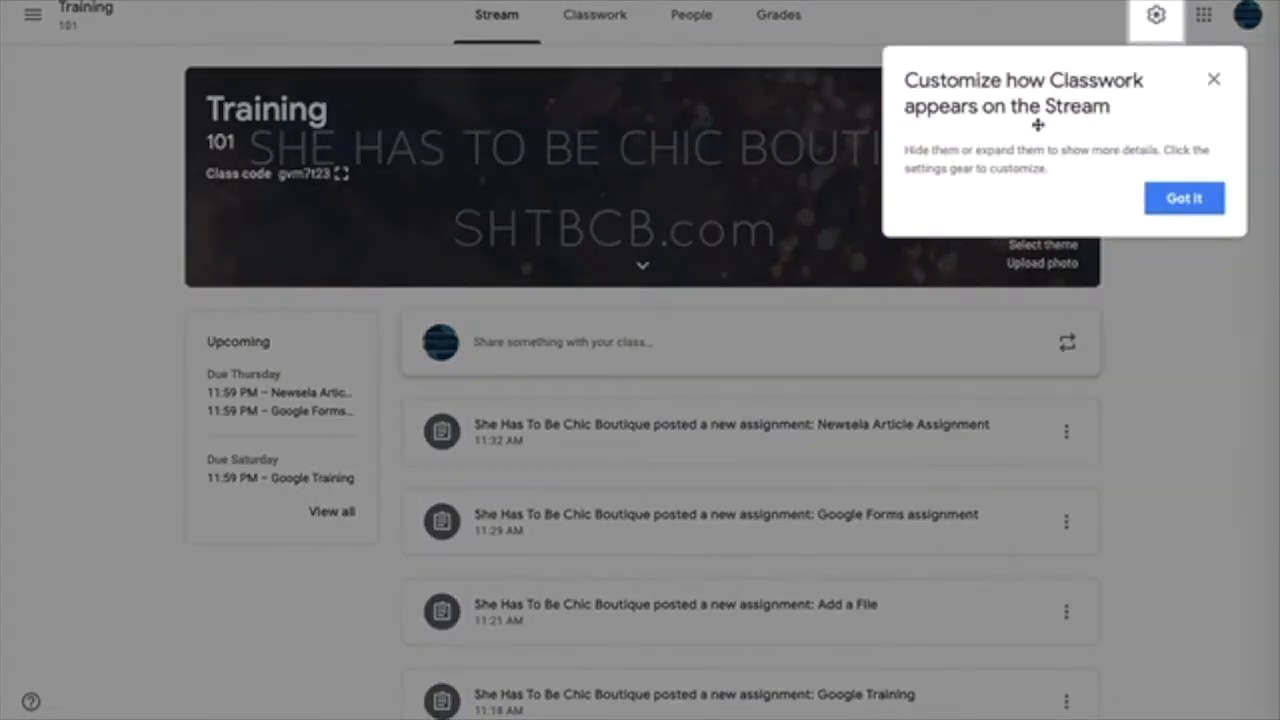
click(1212, 82)
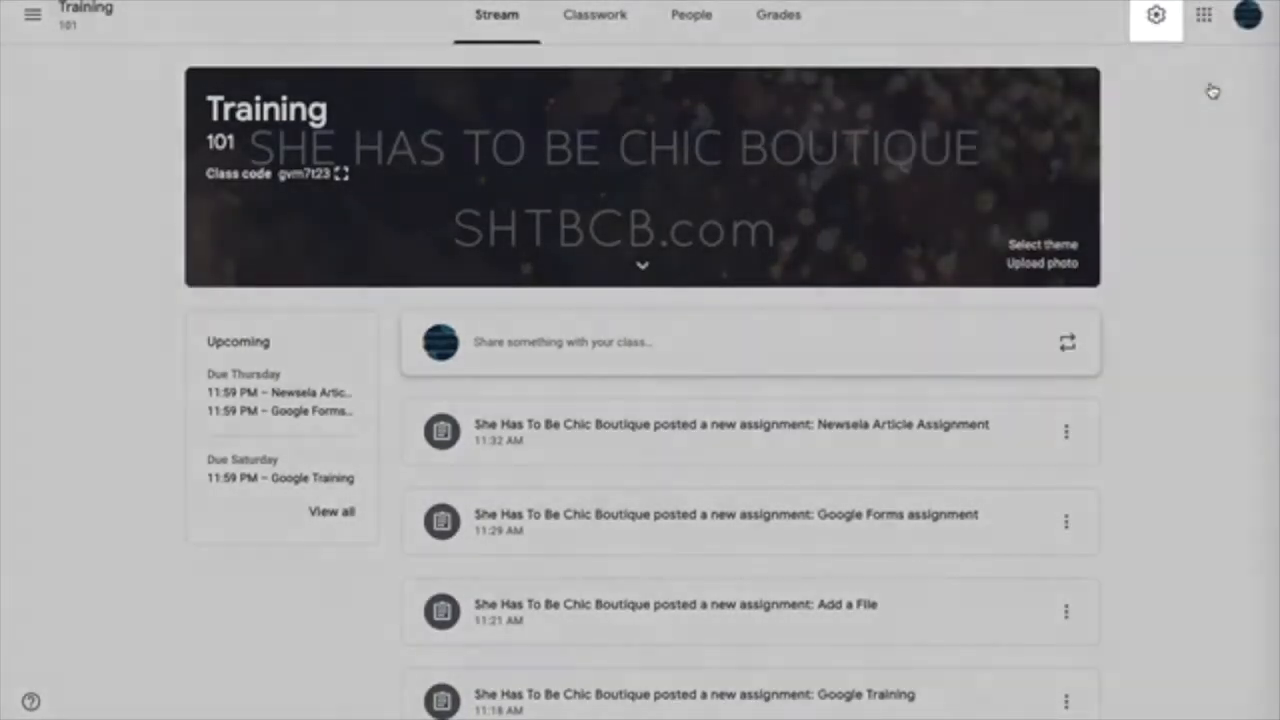
click(871, 437)
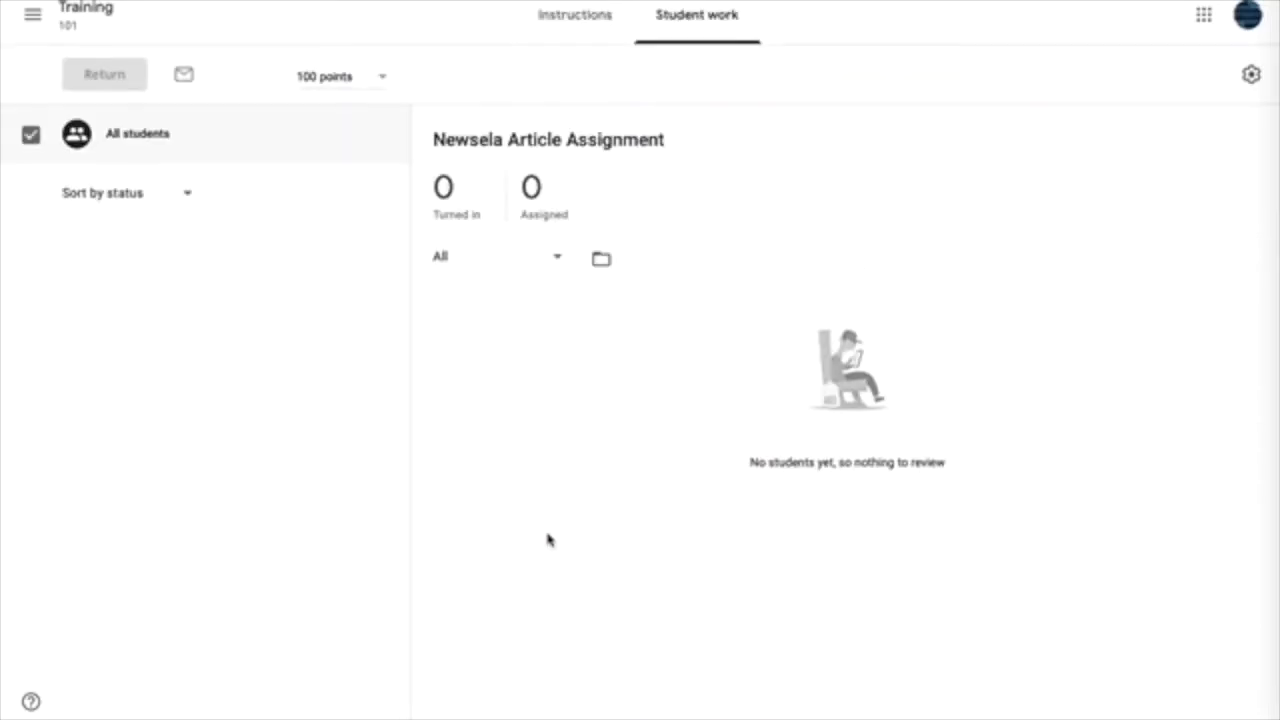
click(600, 15)
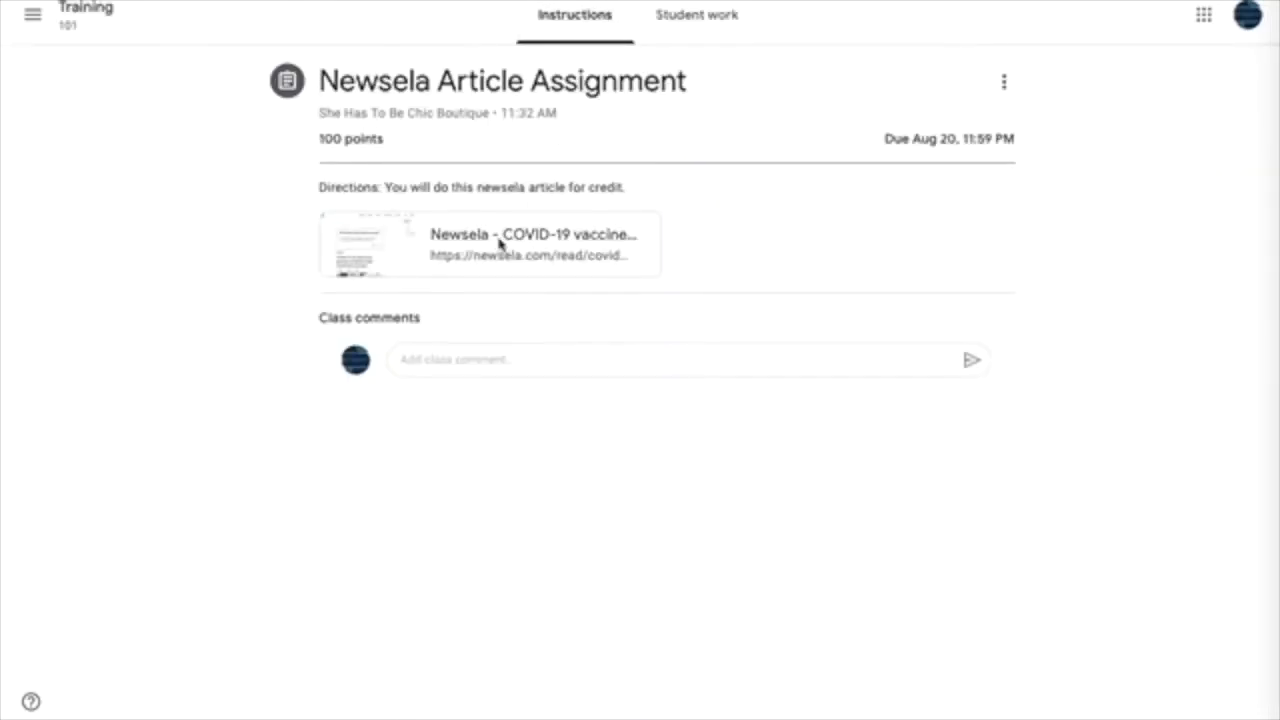
click(501, 244)
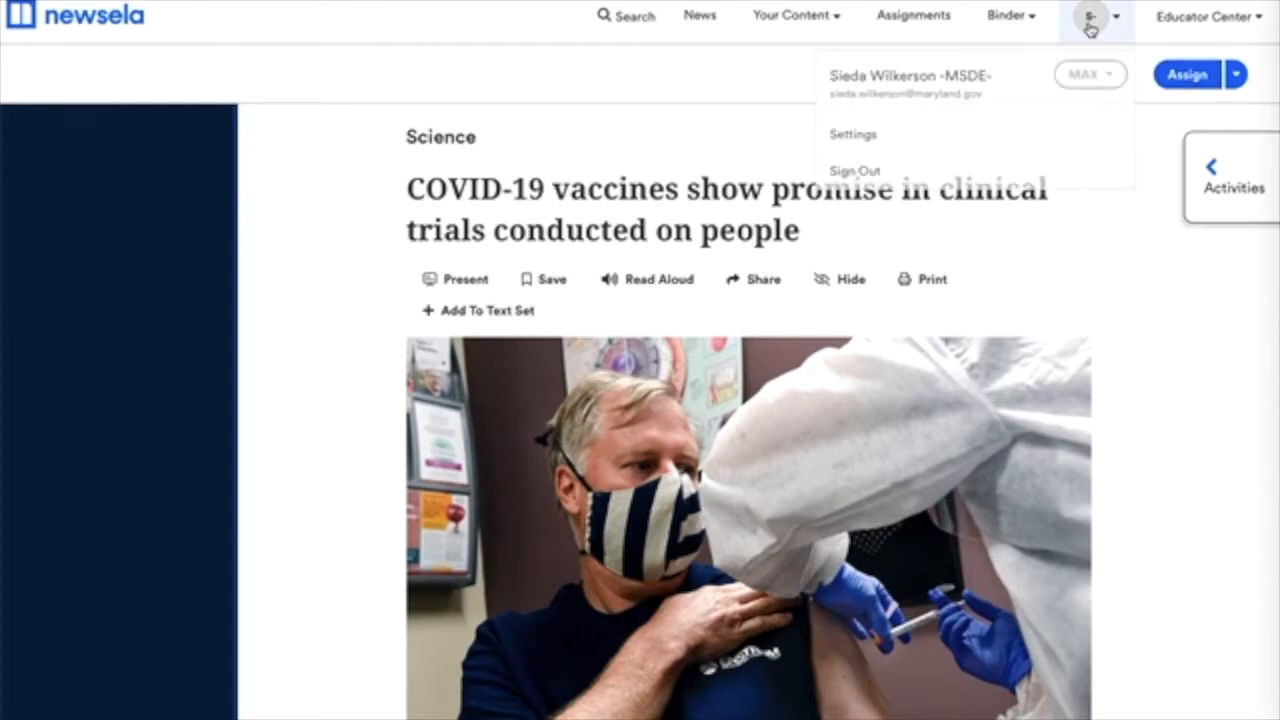
- Search Newsela for "covid" and open the Health article about face masks with windows
click(645, 32)
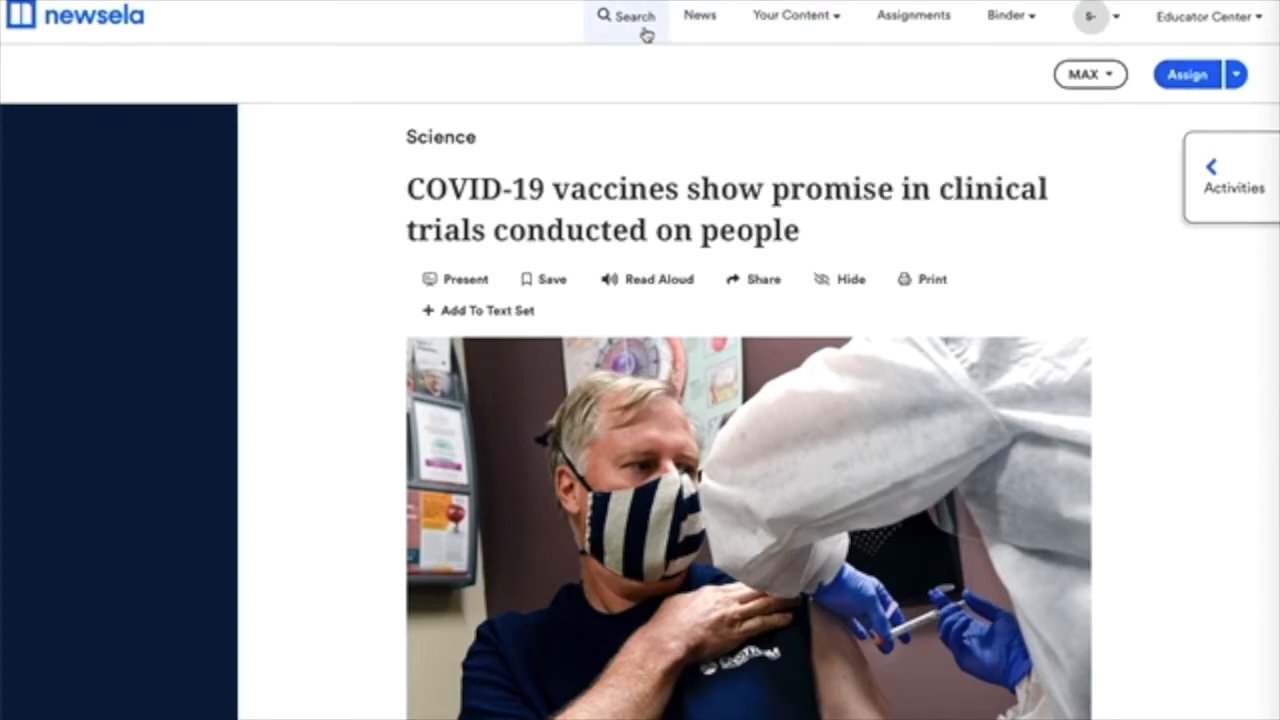
text(c)
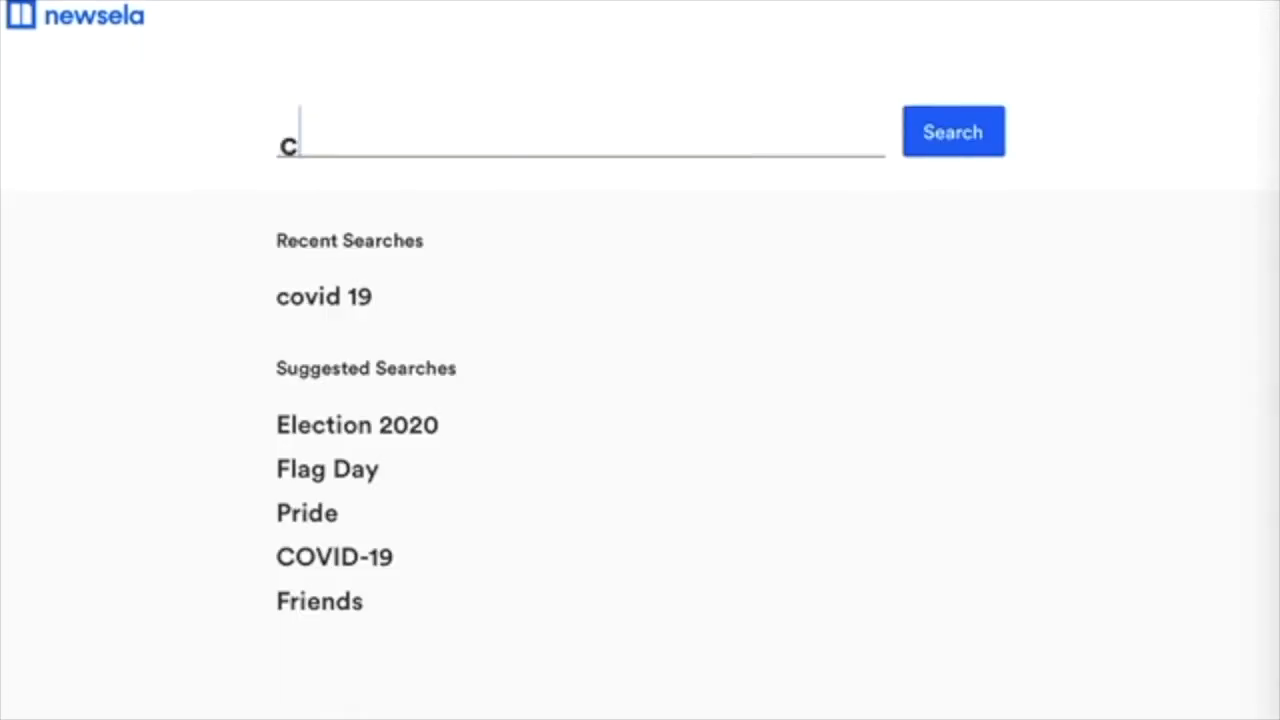
text(ovid)
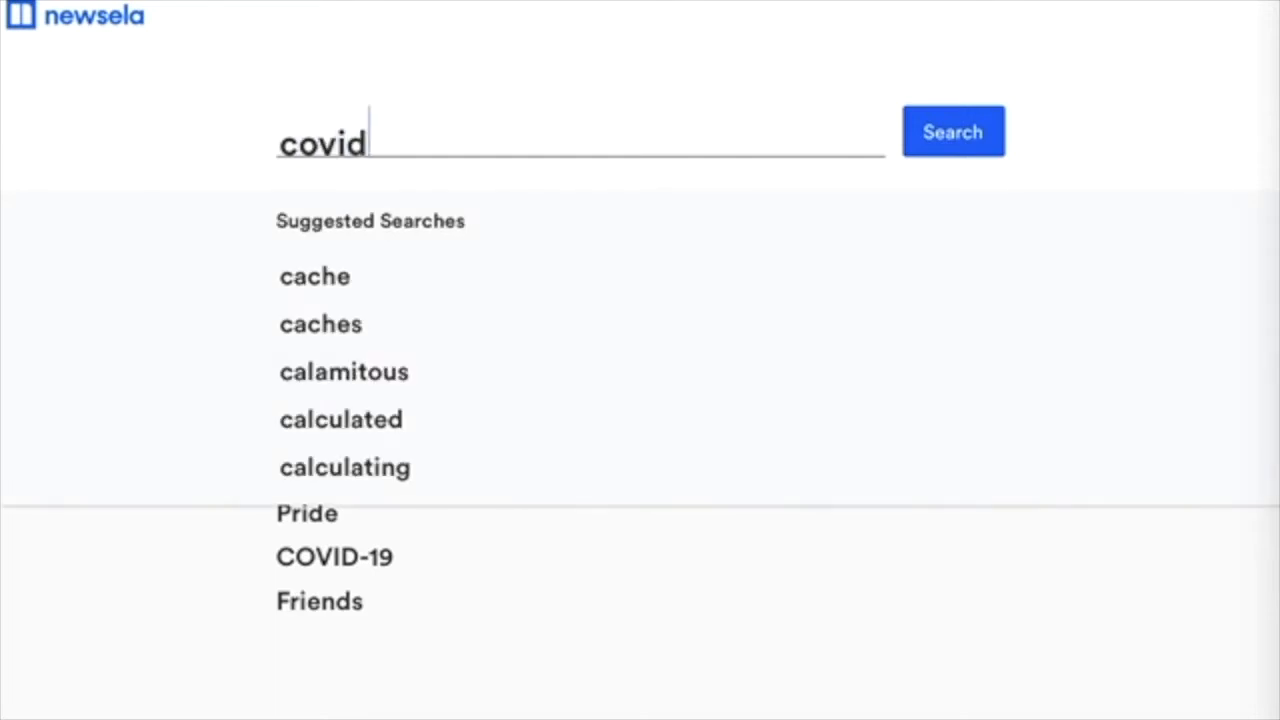
key(Return)
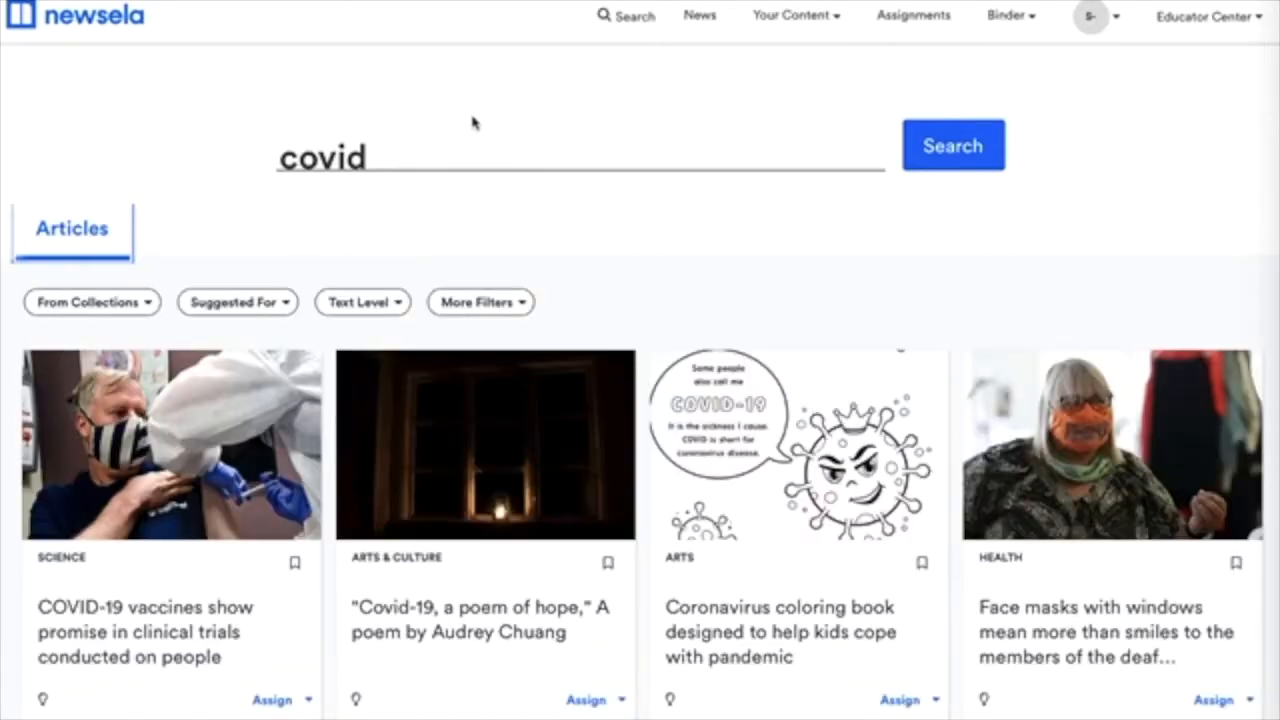
scroll(706, 428, down, 2)
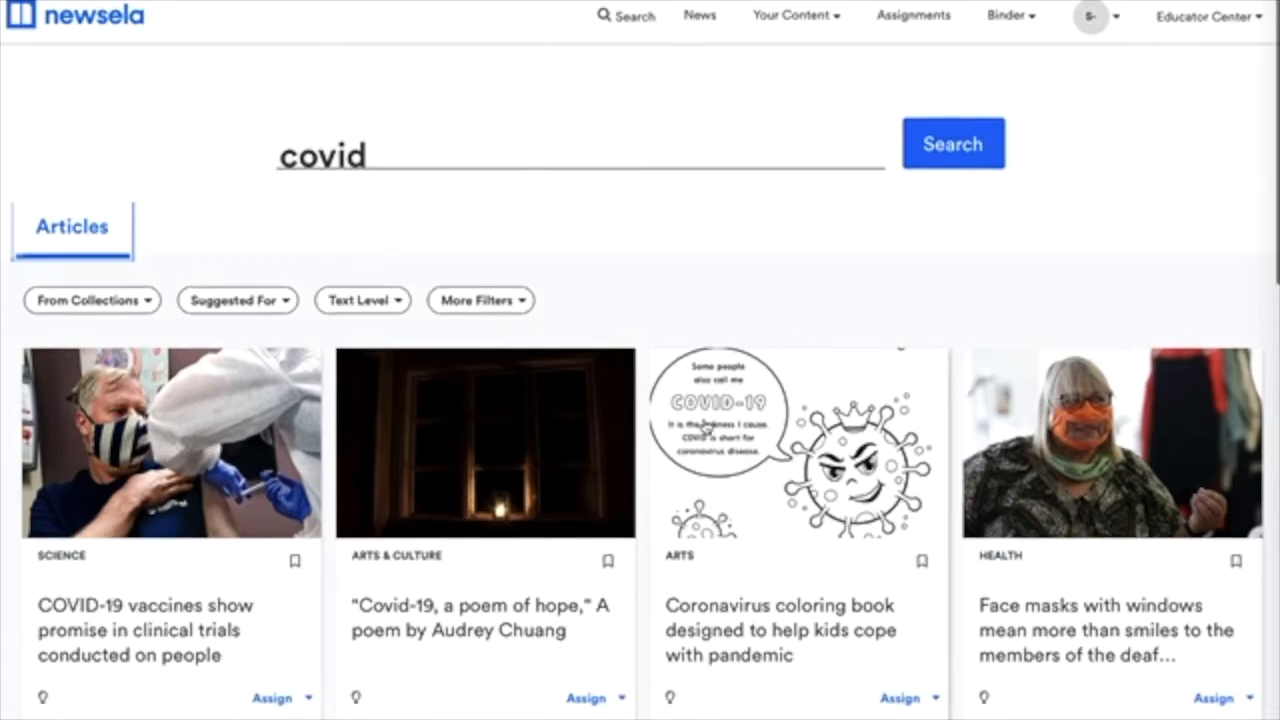
scroll(706, 428, down, 2)
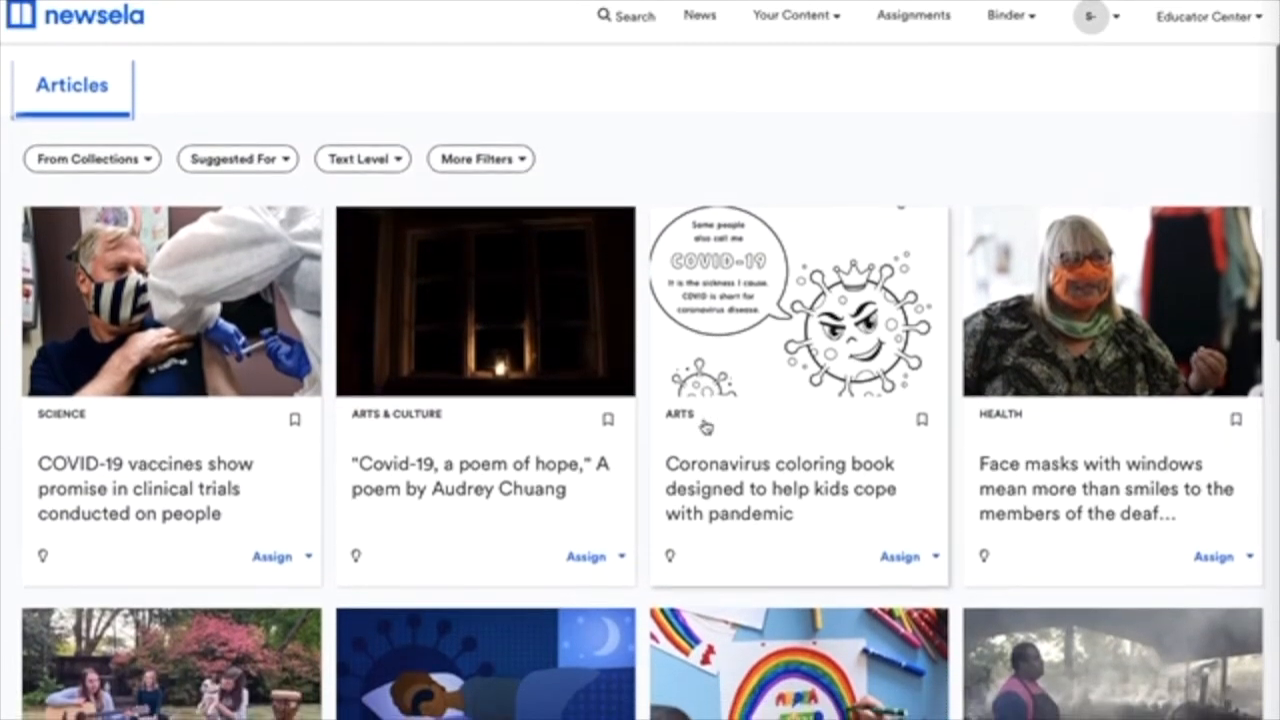
click(1060, 313)
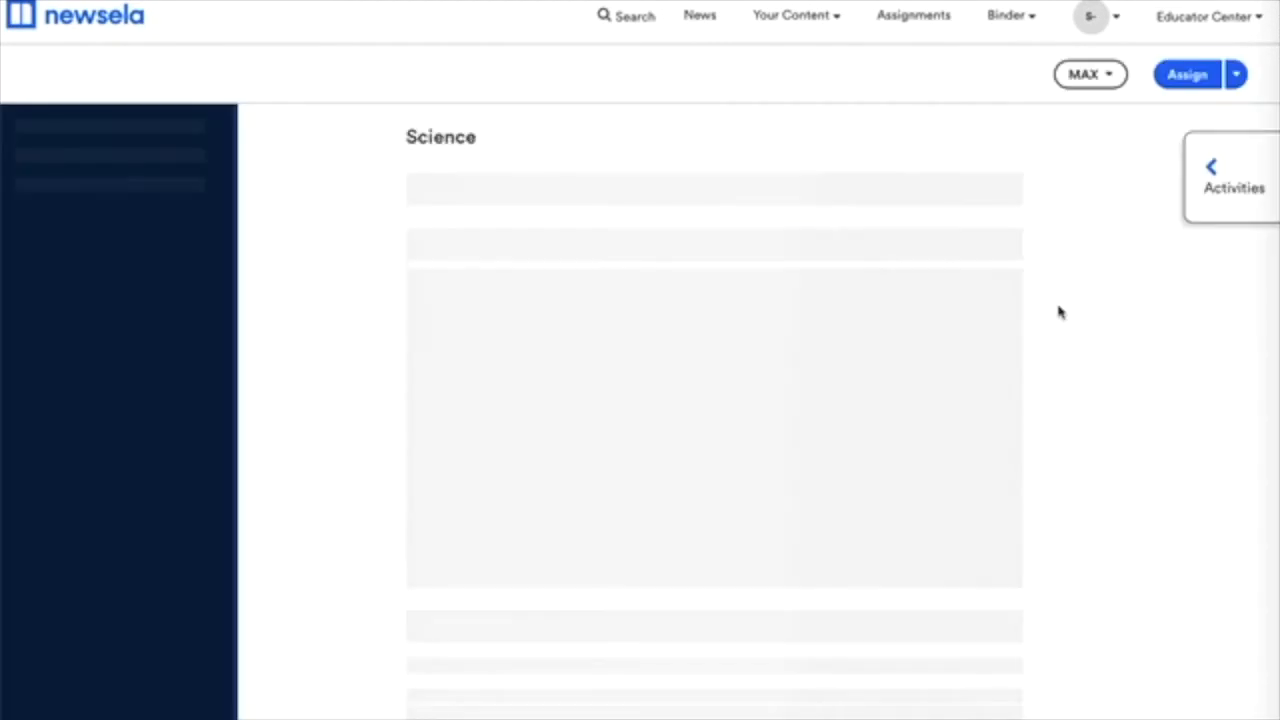
- Start a Newsela assignment for the face masks article with the instructions "Answer the questions for this newsela article."
click(1210, 82)
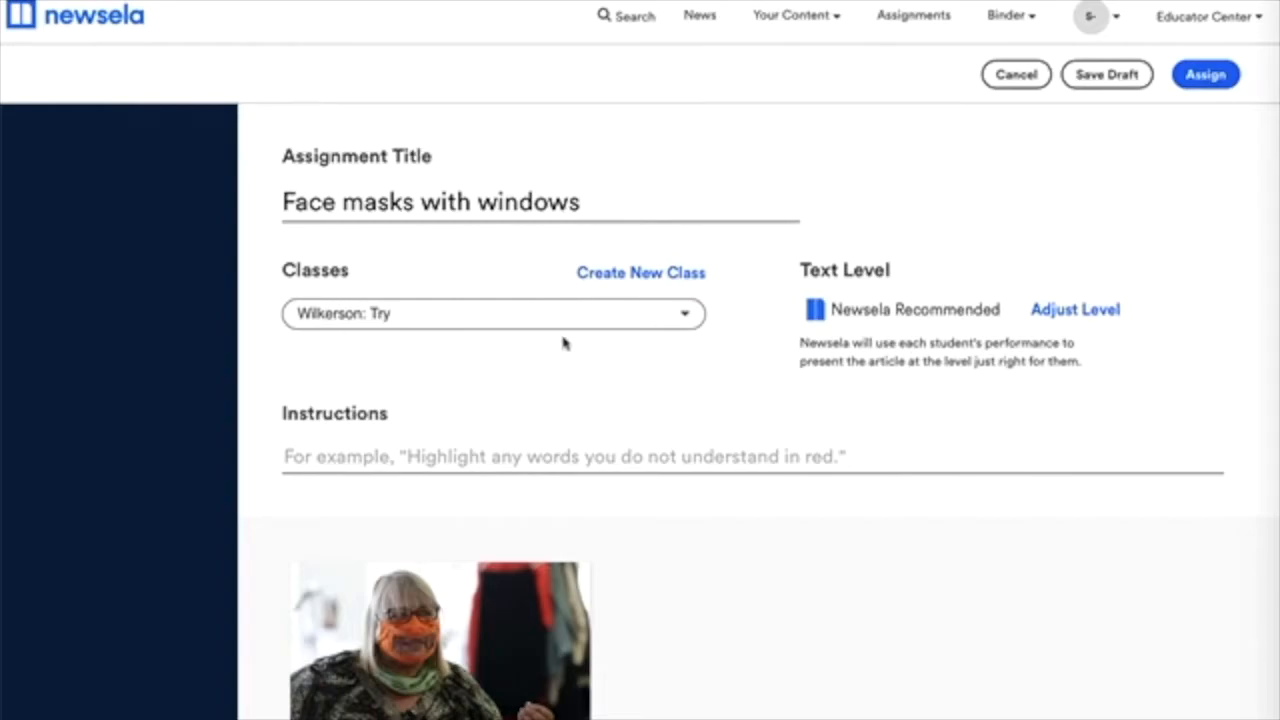
scroll(677, 386, down, 2)
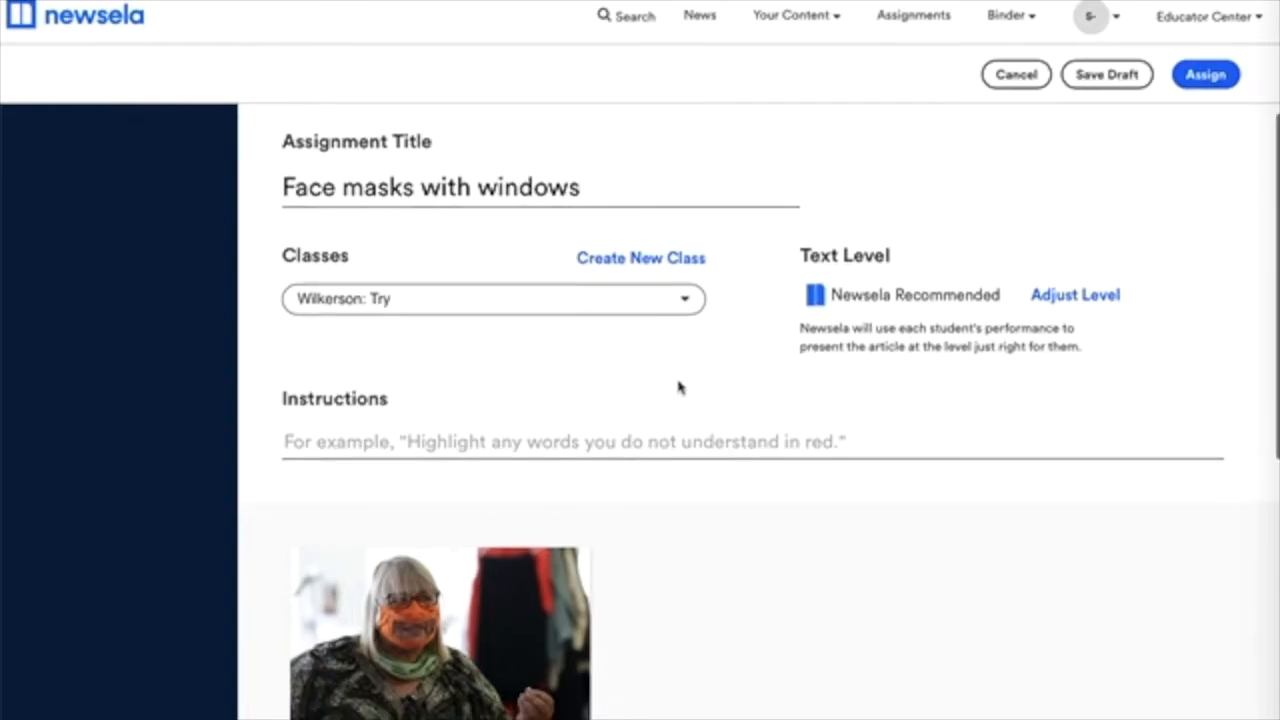
click(529, 397)
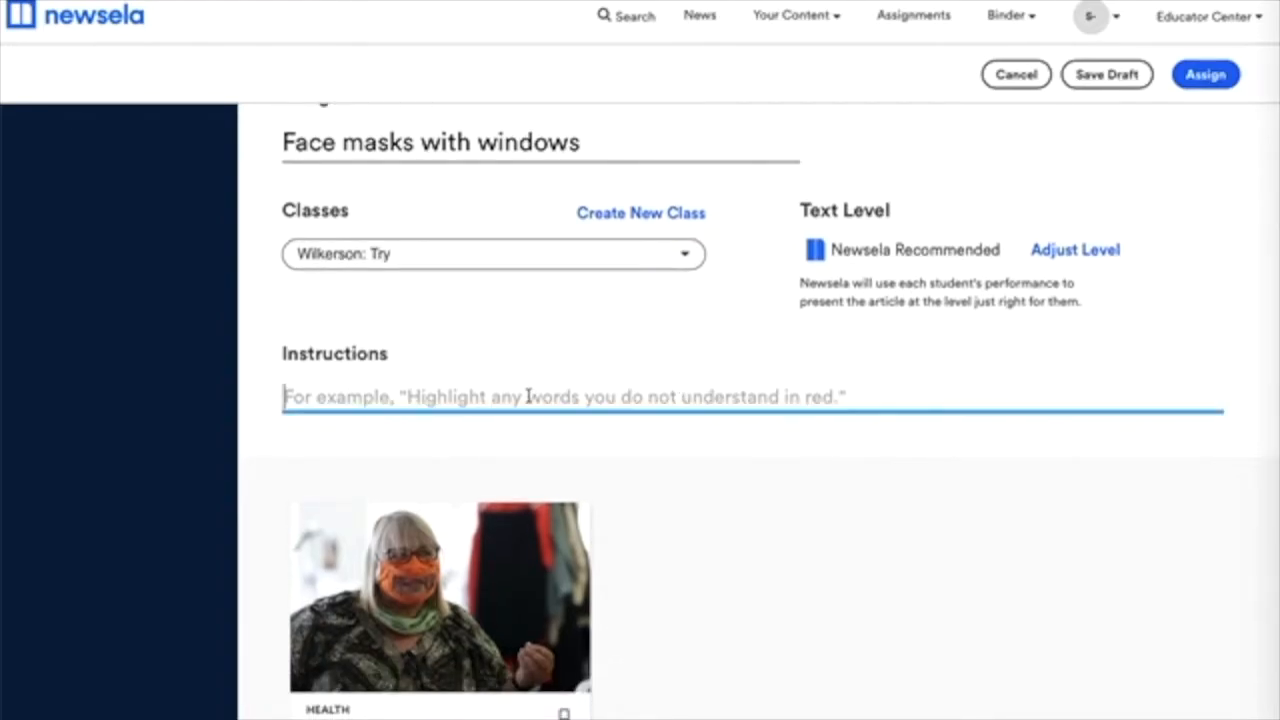
text(A)
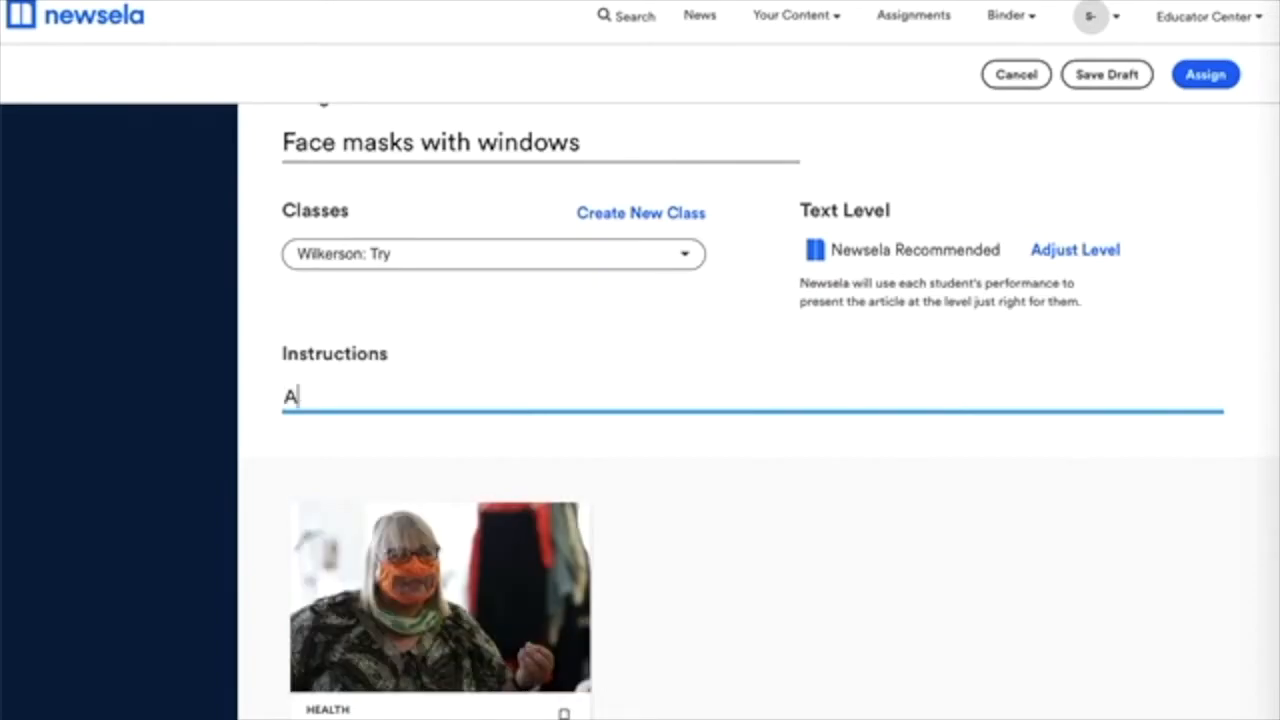
text(nswer the )
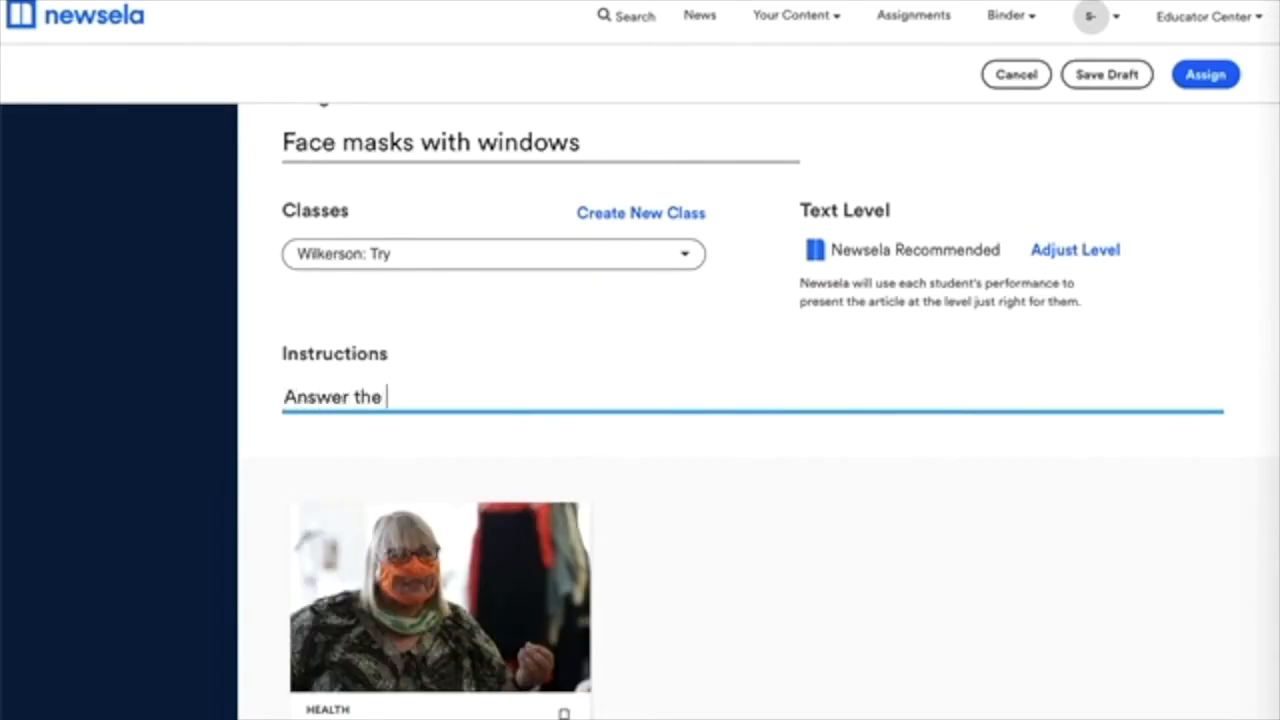
text(questions for this)
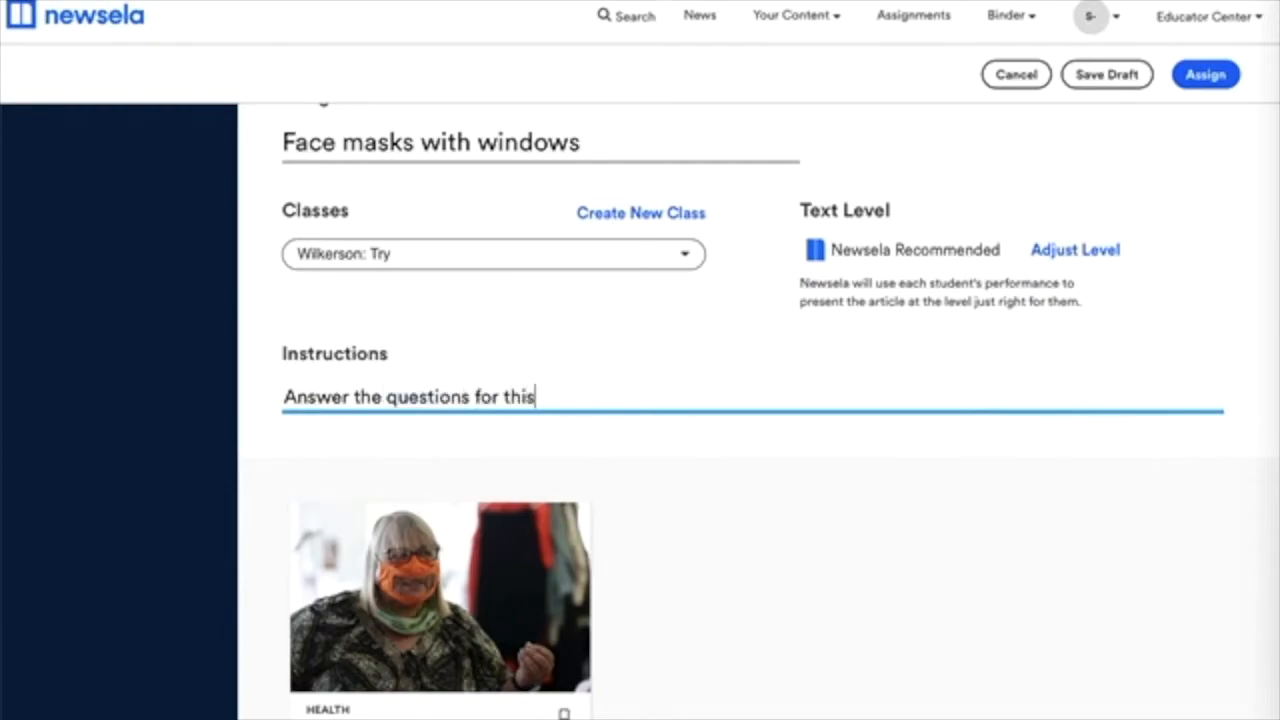
text( newsela article.)
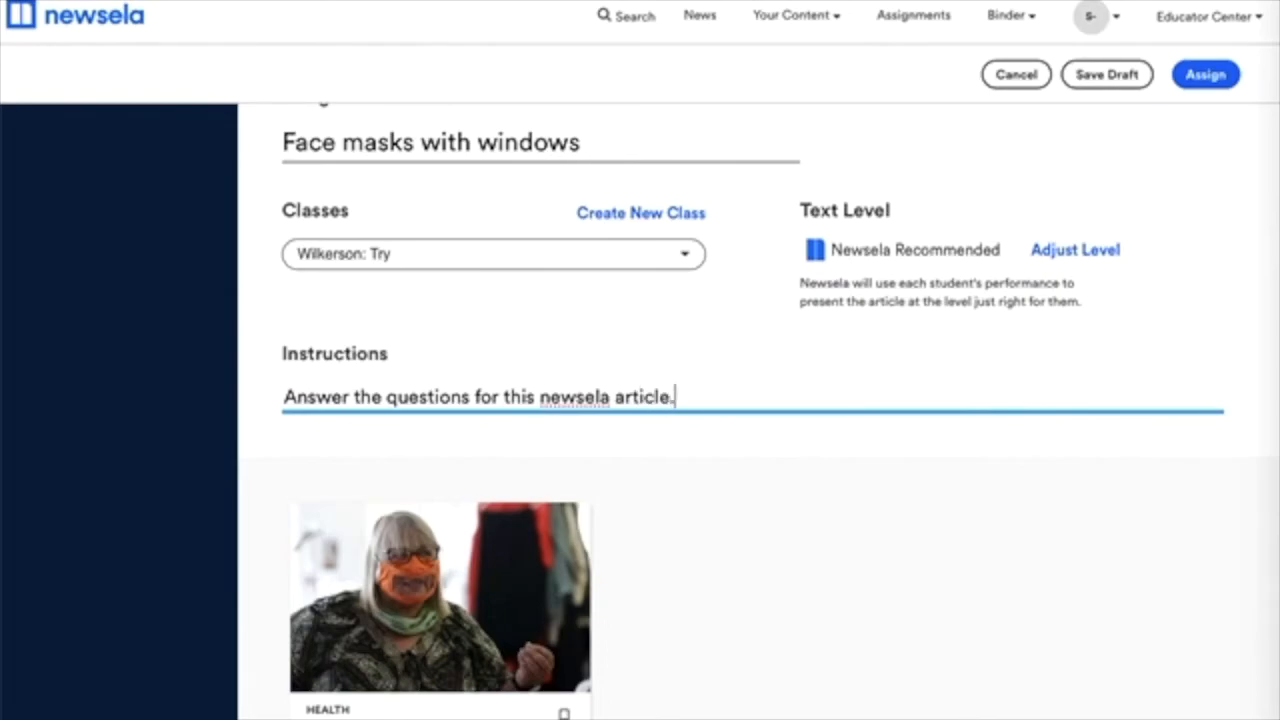
- Examine the reading levels that can be locked for the assignment's text, and close the options without choosing one
scroll(636, 489, down, 3)
scroll(691, 551, up, 4)
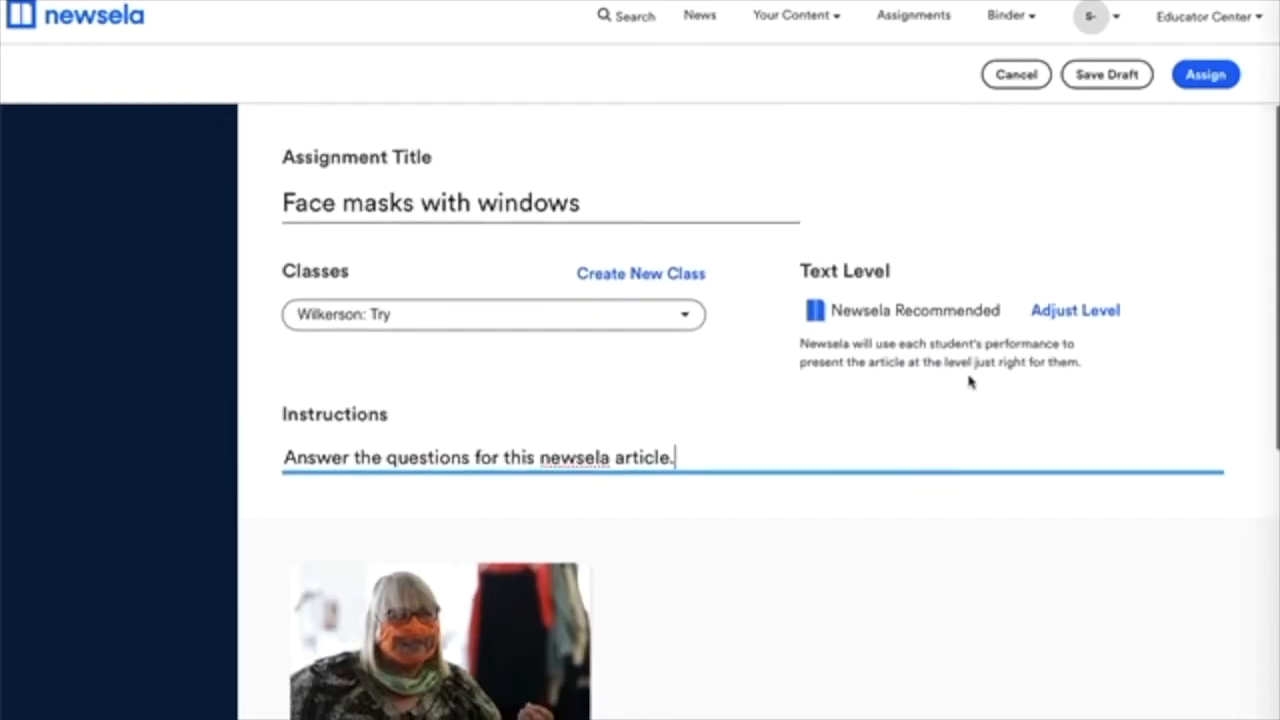
click(1050, 311)
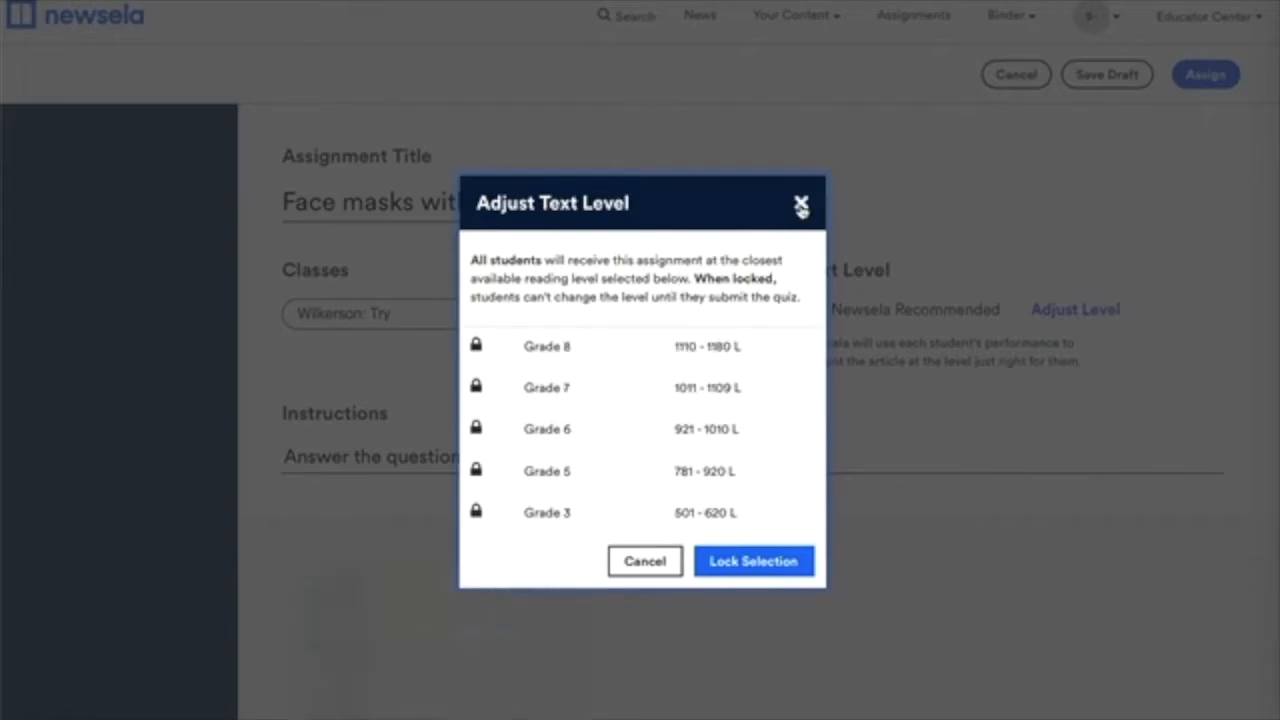
click(801, 205)
scroll(806, 454, down, 3)
scroll(806, 454, up, 3)
click(677, 314)
click(609, 346)
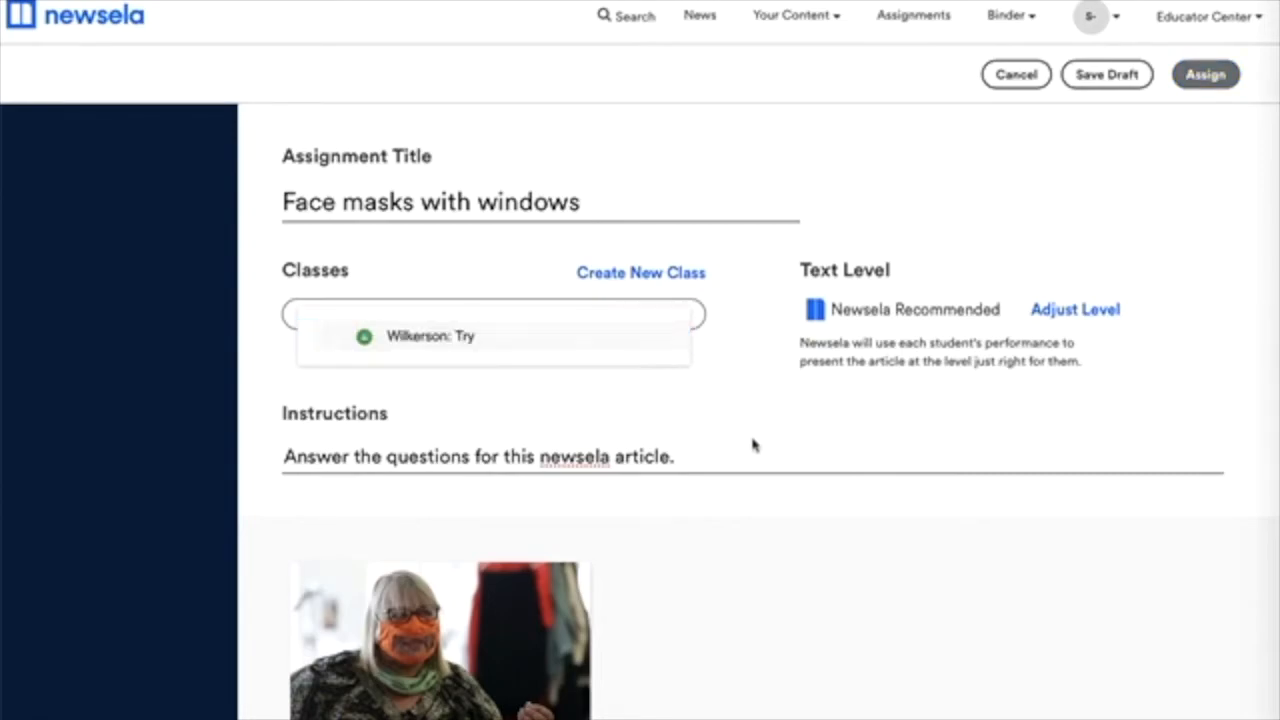
click(740, 392)
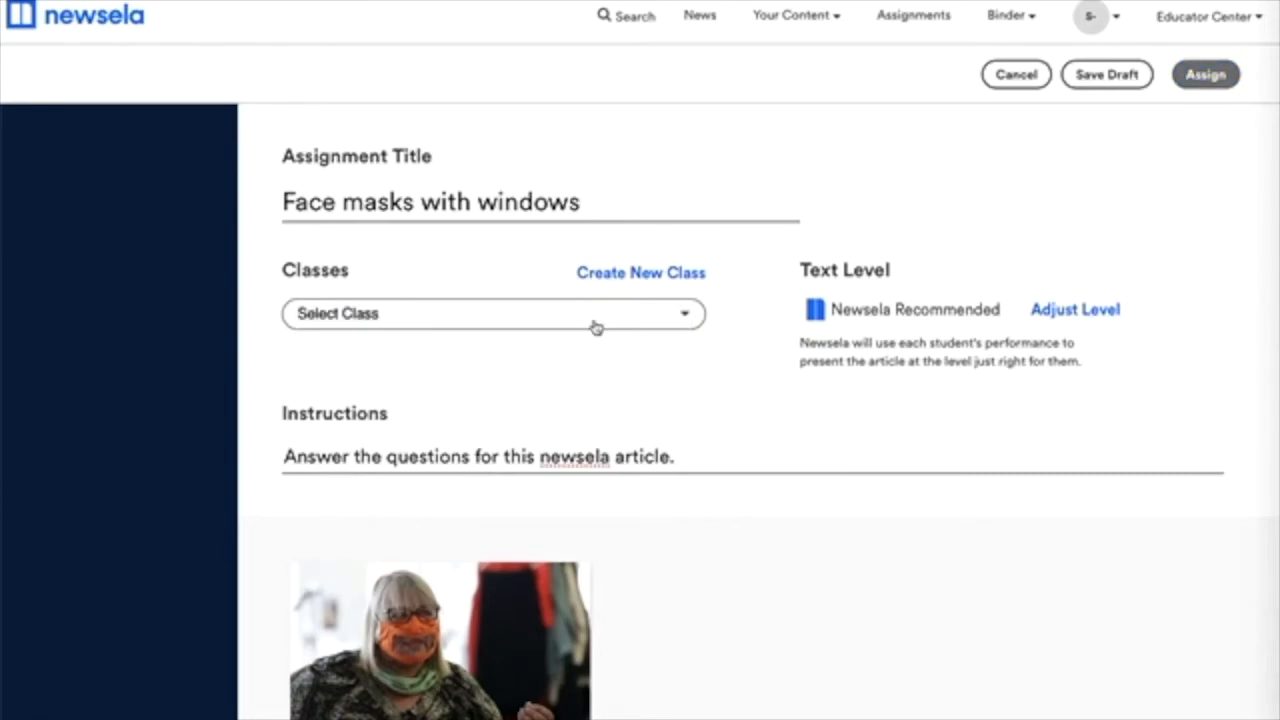
click(594, 326)
click(534, 343)
click(898, 444)
- Review the completed assignment form and assign "Face masks with windows" to the selected class
scroll(898, 444, down, 5)
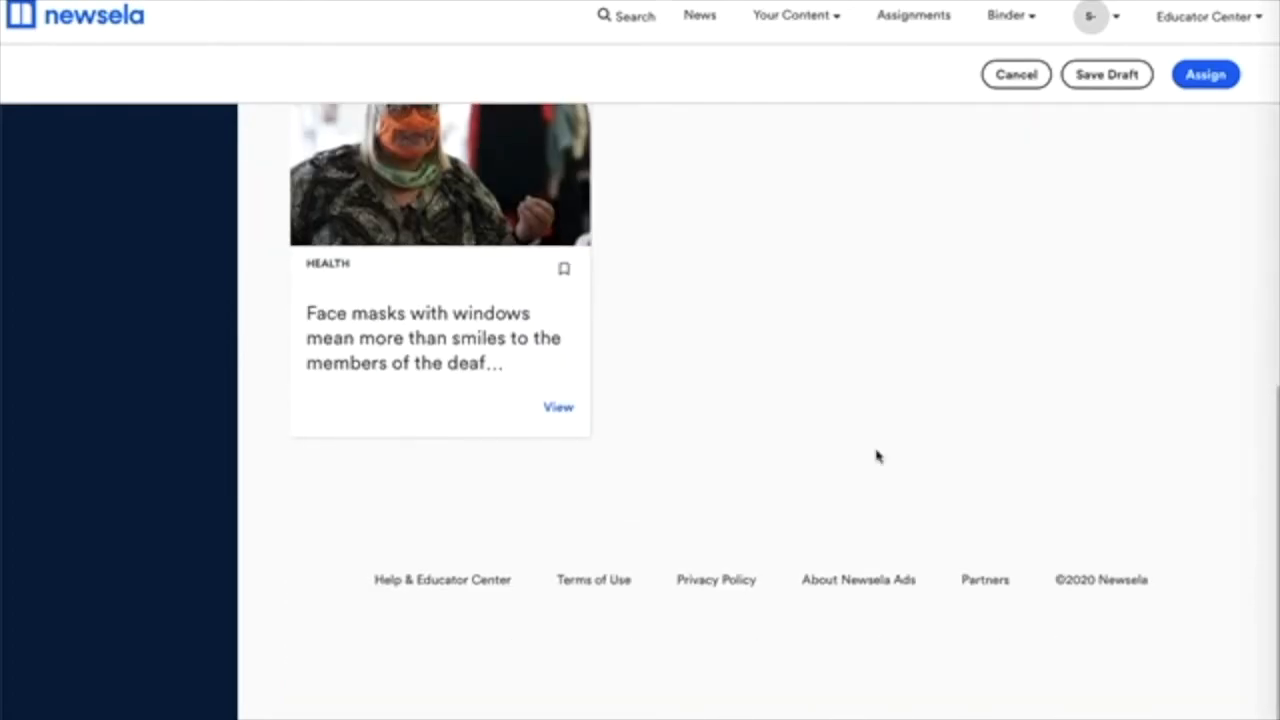
scroll(876, 456, up, 3)
scroll(876, 456, up, 2)
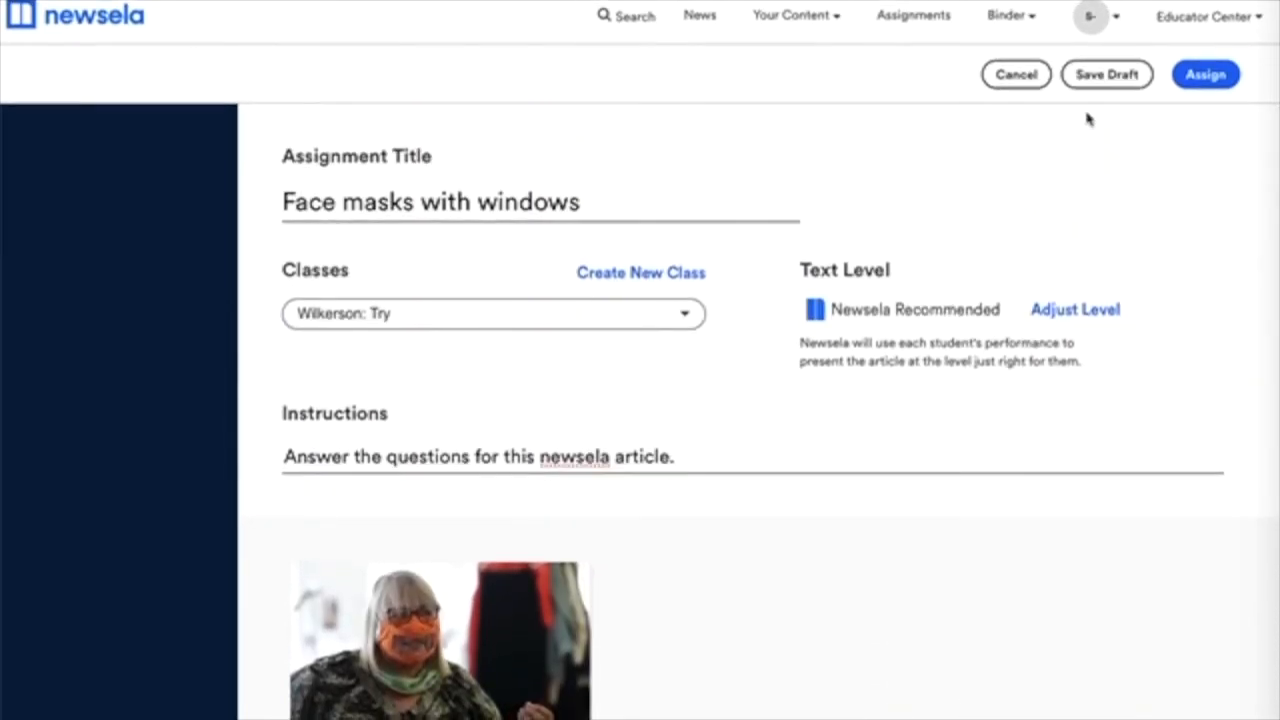
click(1210, 78)
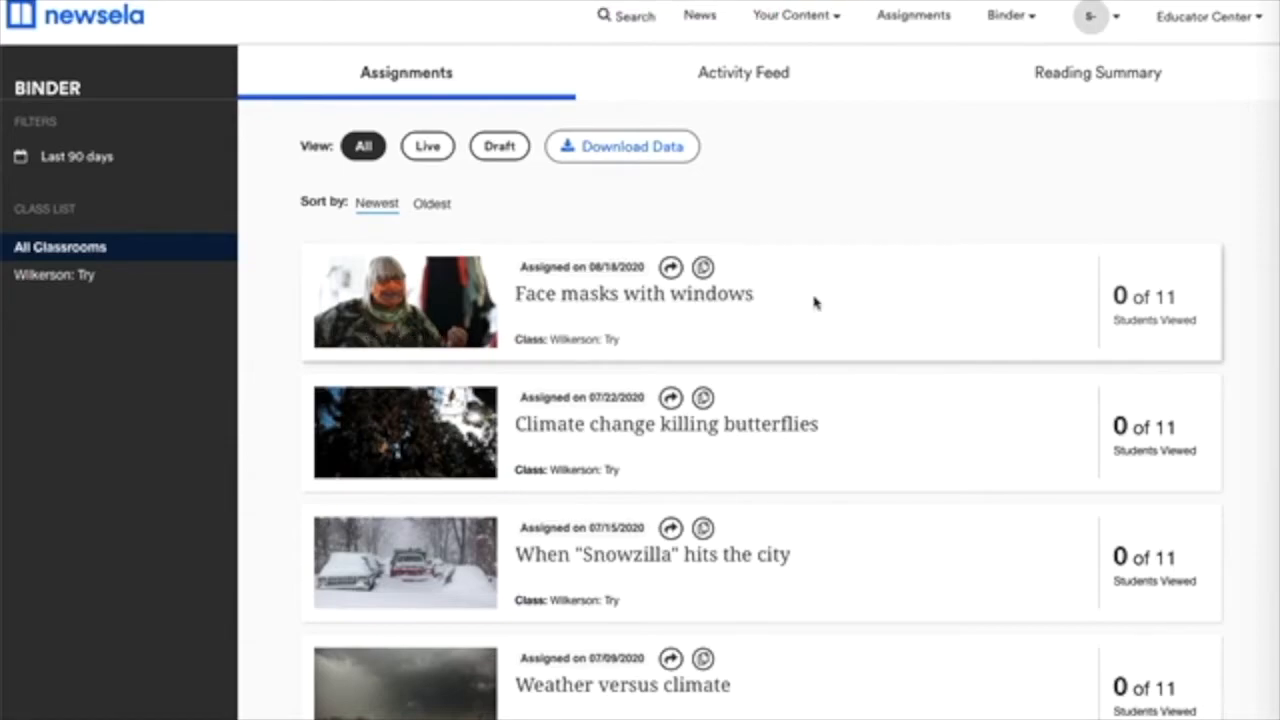
- Share the "Face masks with windows" assignment to the Training 101 class in Google Classroom as a new assignment
click(671, 268)
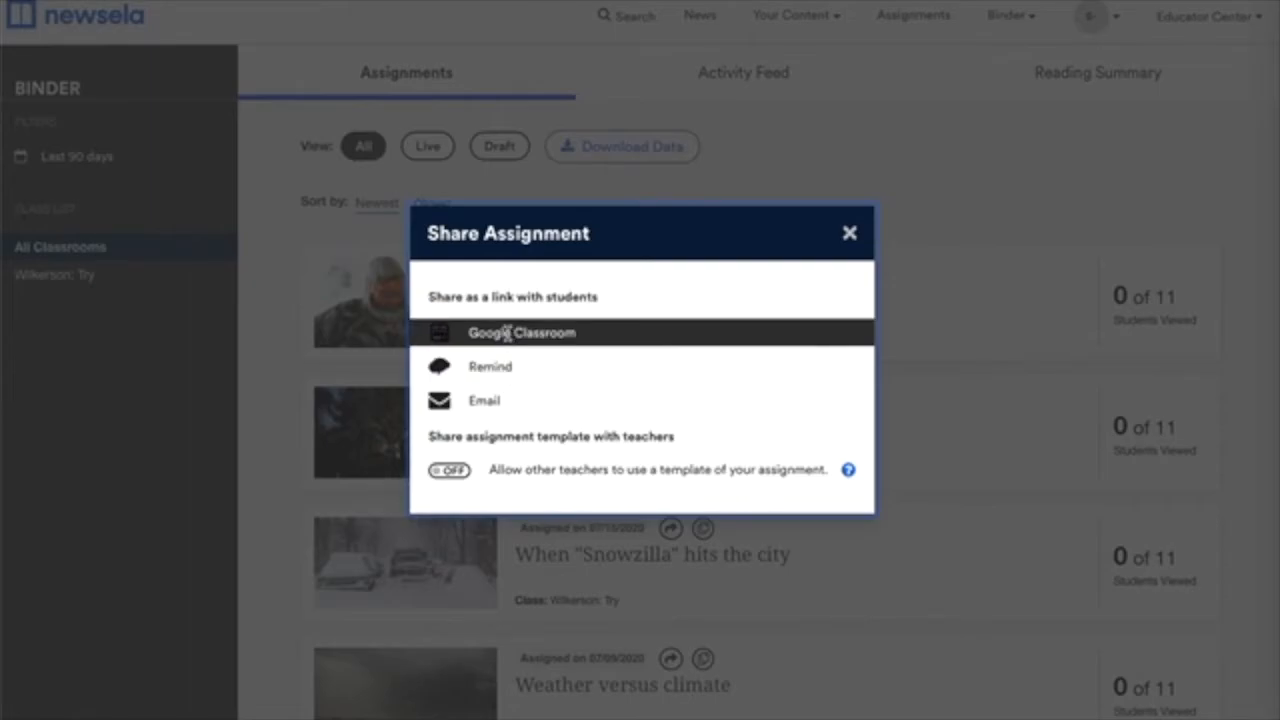
click(506, 333)
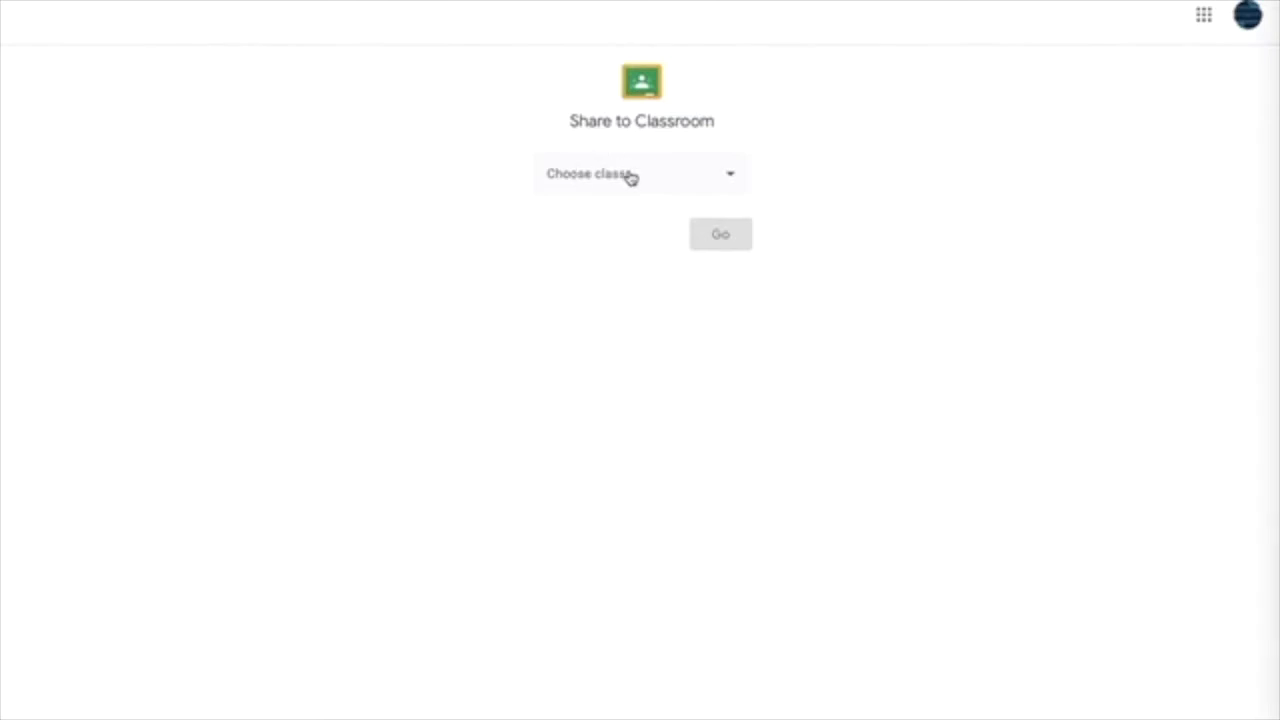
click(630, 176)
click(620, 268)
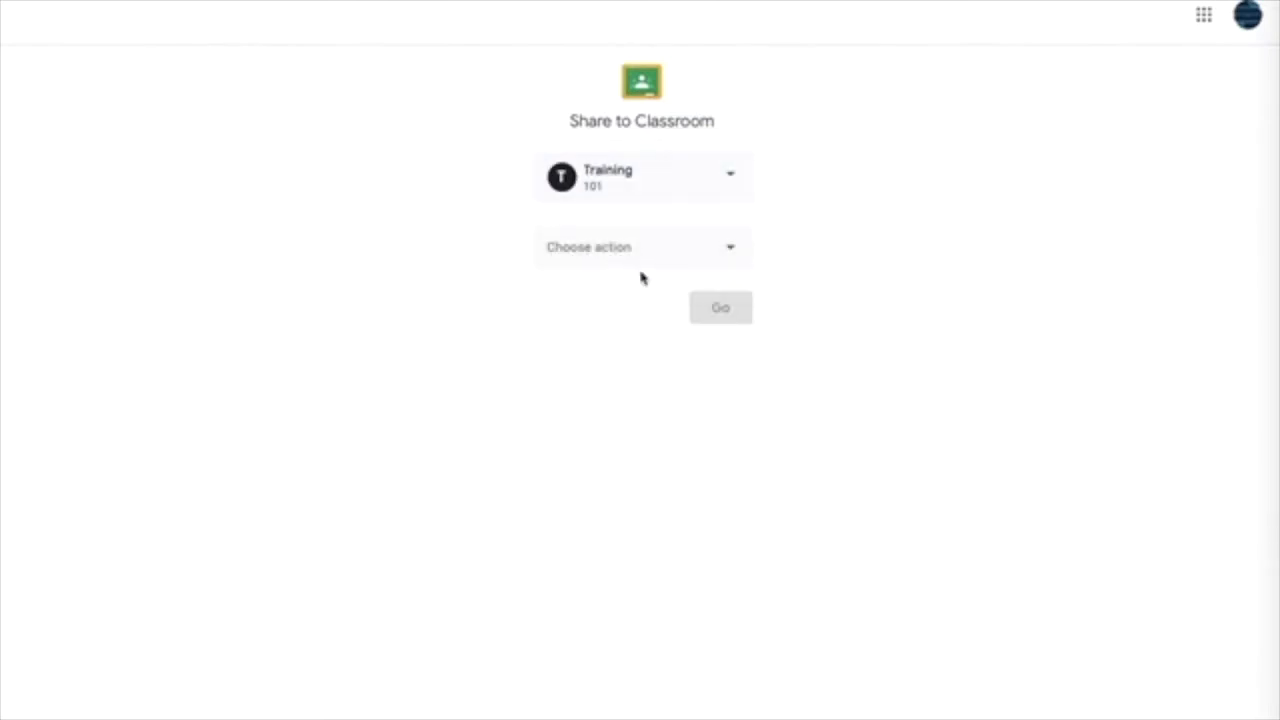
click(678, 258)
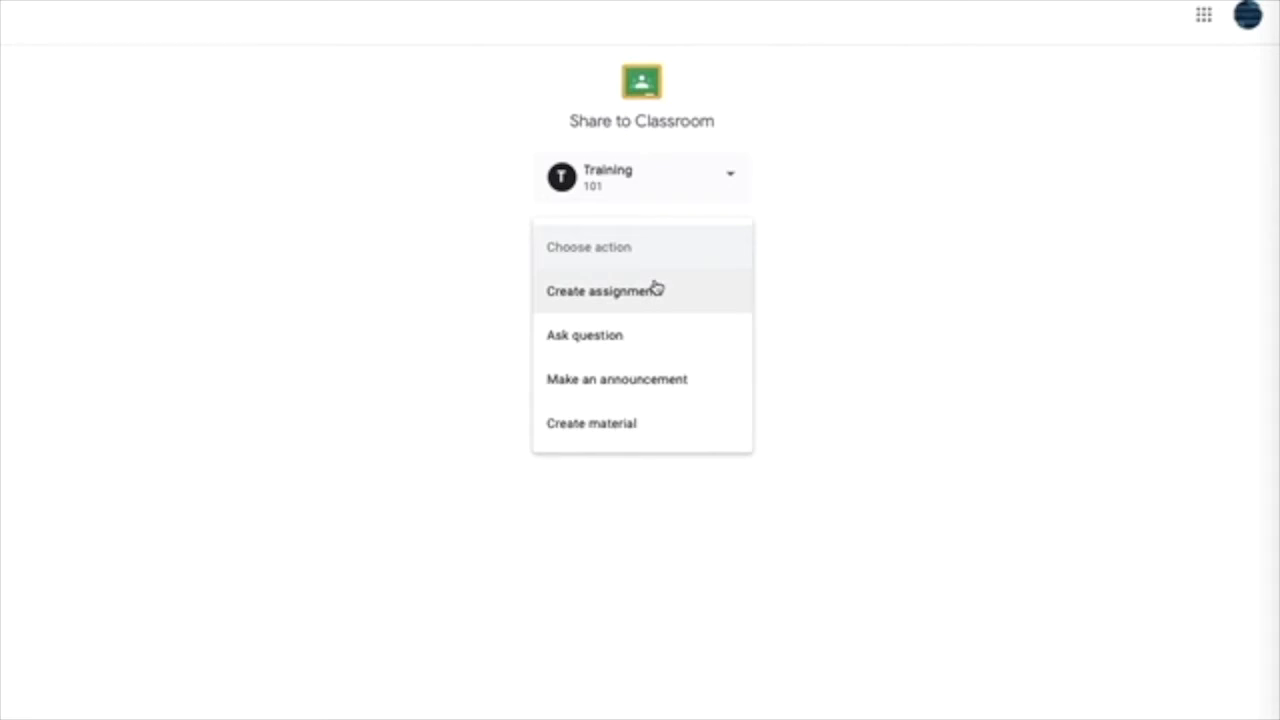
click(655, 289)
click(717, 314)
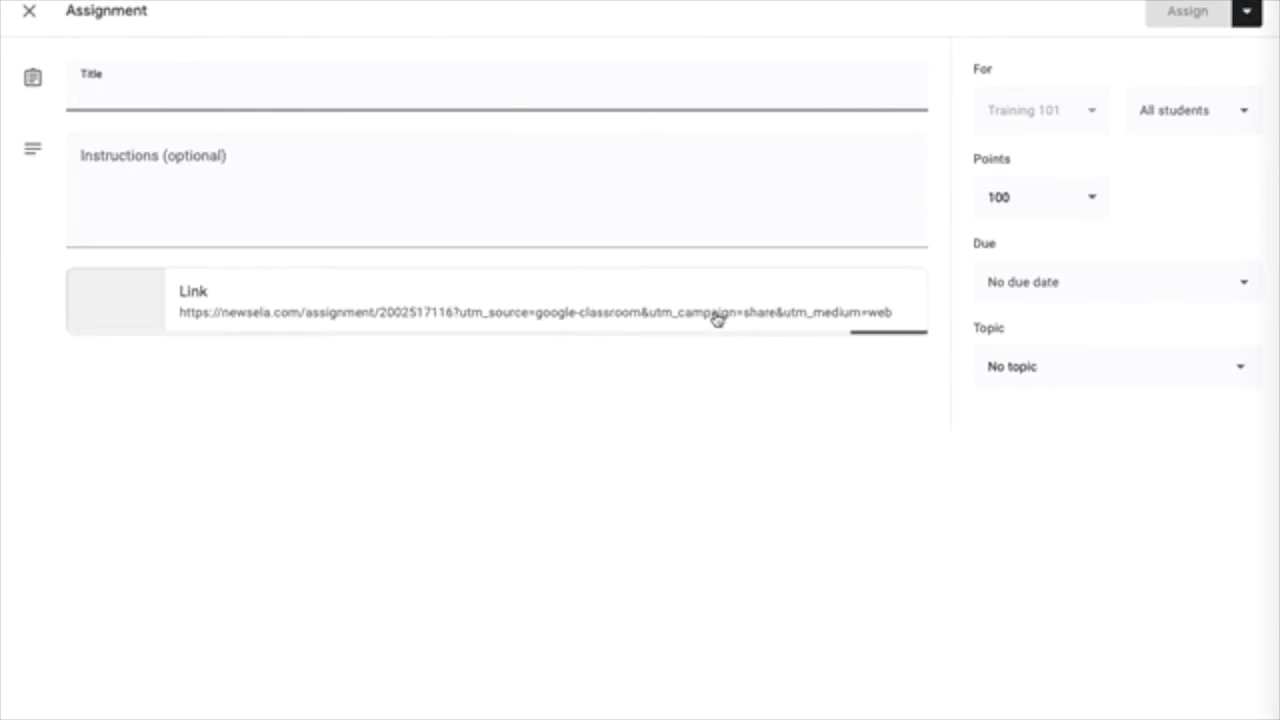
- Title the Classroom assignment "Newsela article" and enter the instructions "Directions: Answer the questions for this newsela article."
text(Newse)
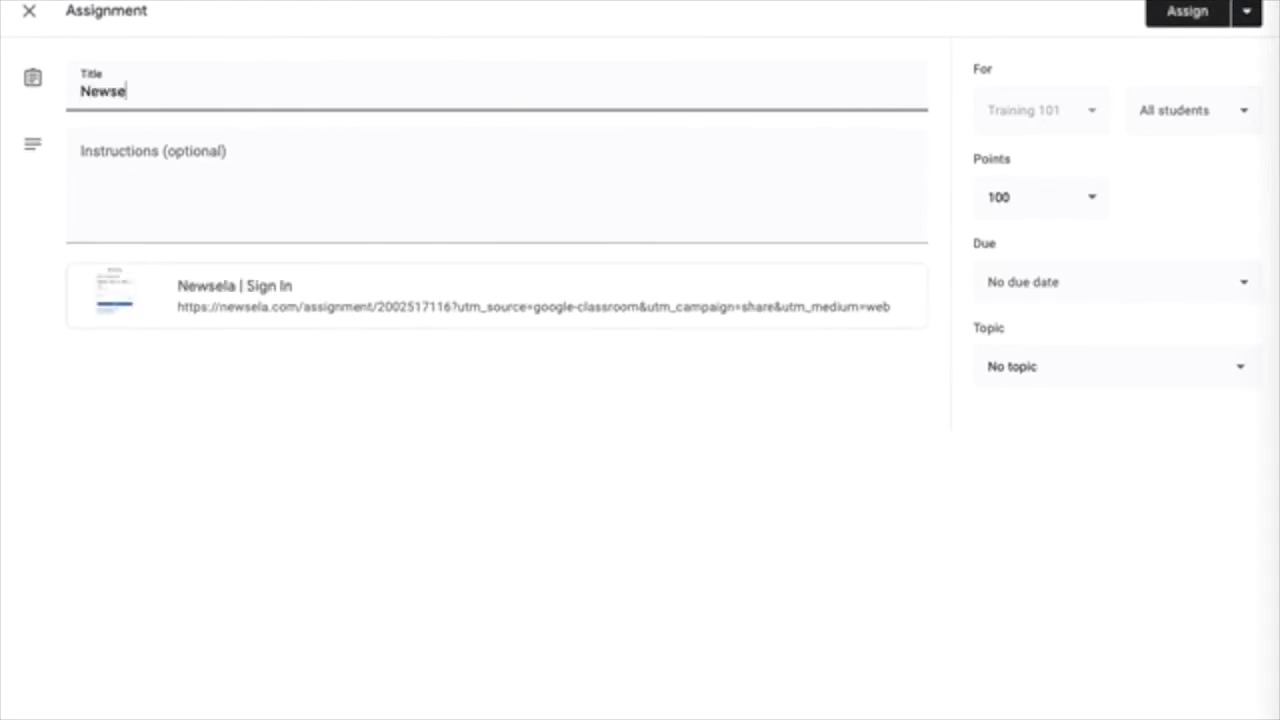
text(la article)
click(589, 194)
text(D)
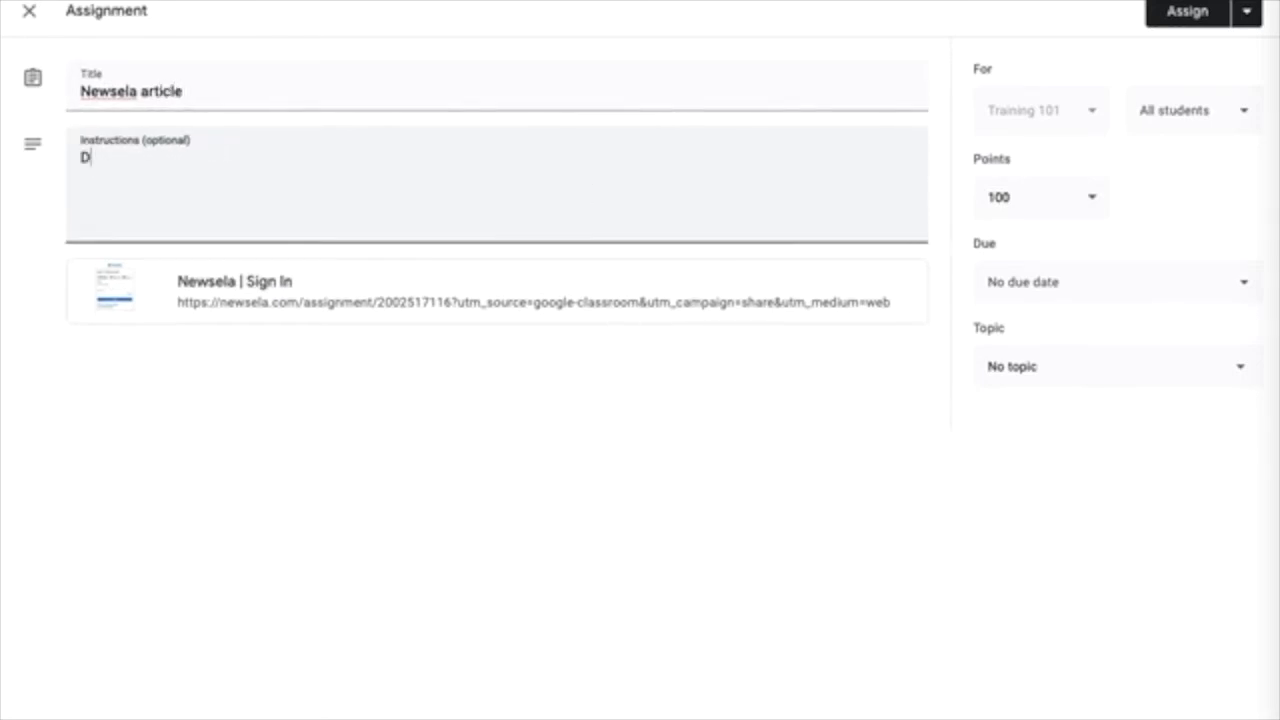
text(irections: Answer the questions for this newsela article.)
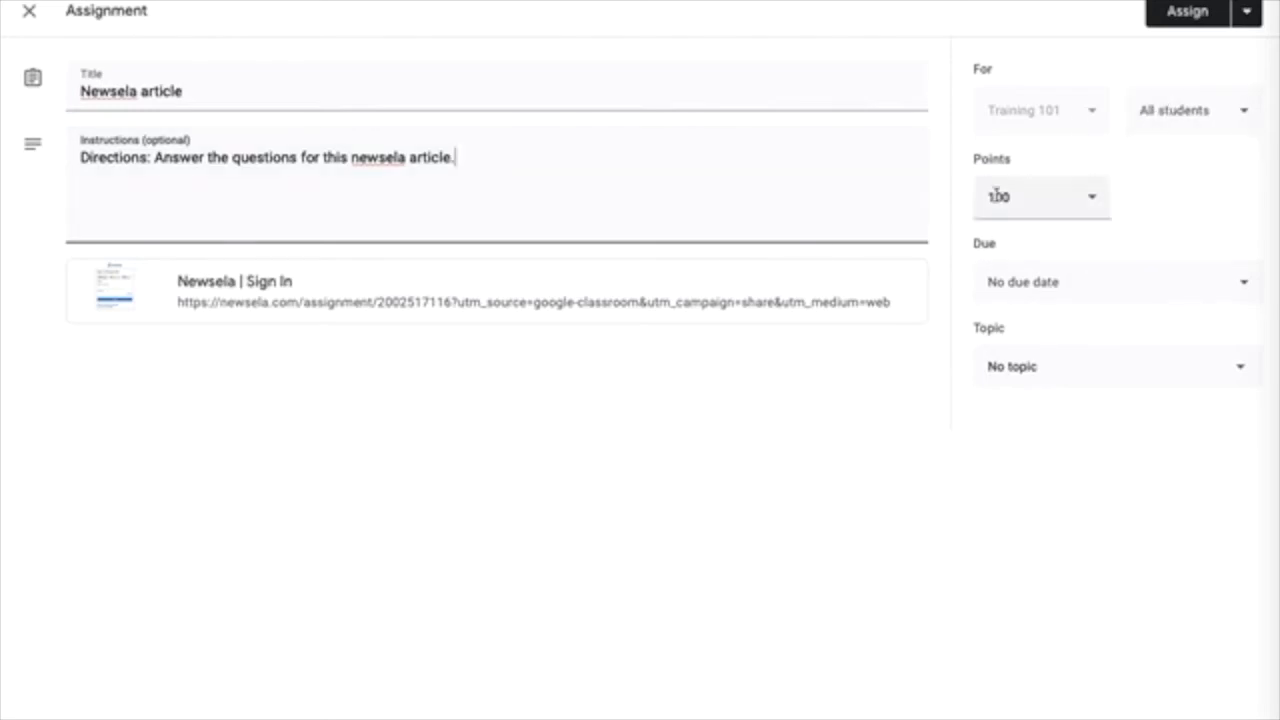
- Set the Classroom assignment's due date to August 21, 2020
click(1020, 283)
click(1032, 348)
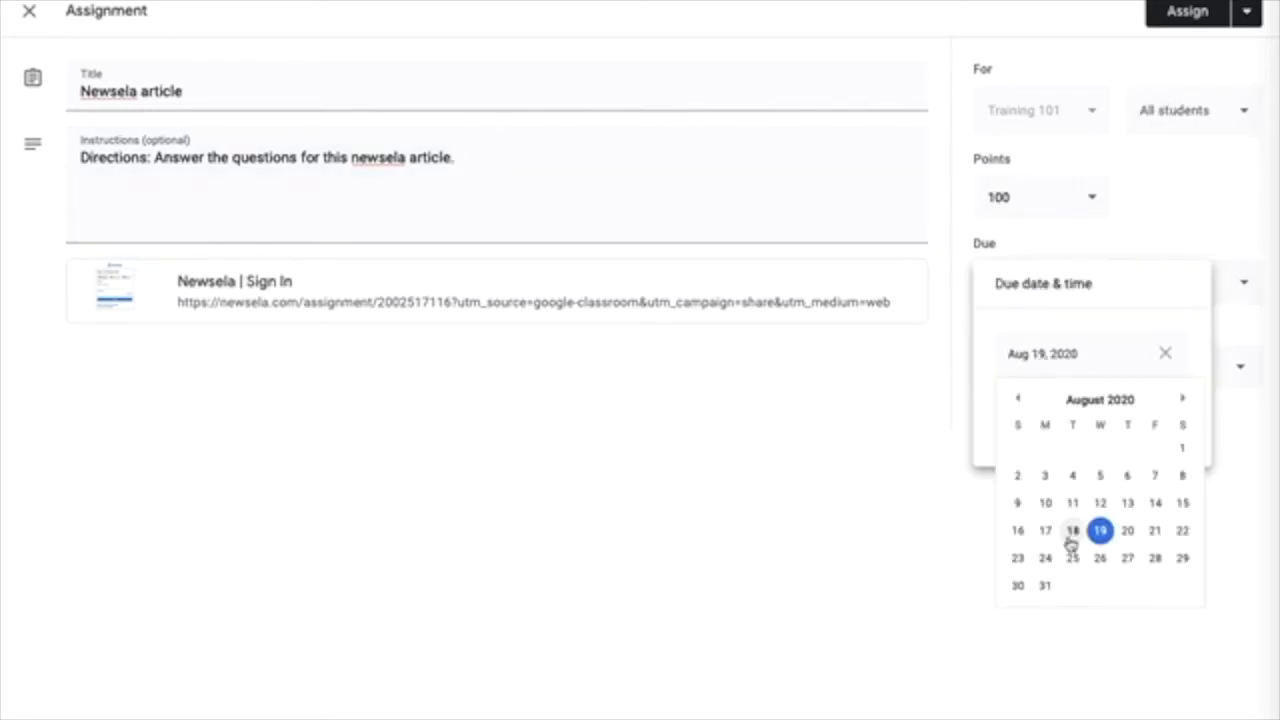
click(1152, 531)
click(1077, 425)
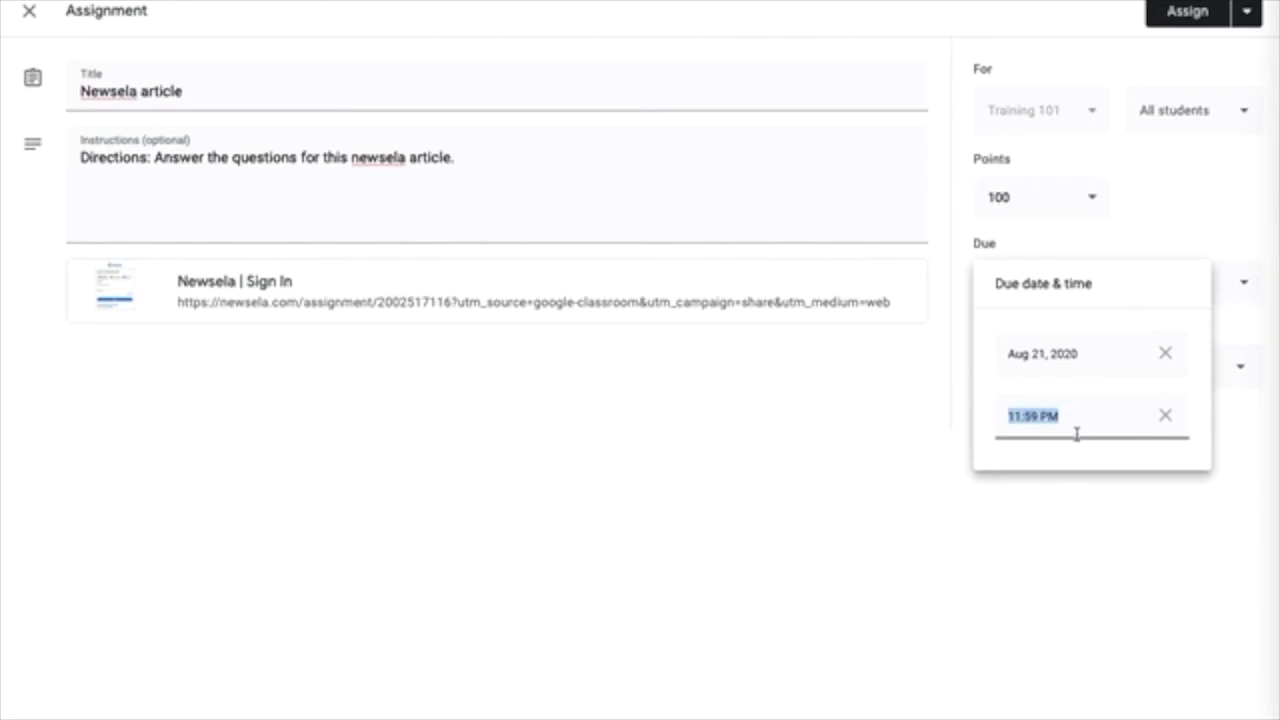
click(1077, 669)
- File the Newsela article assignment under the topic "New assignment" and post it to the class
click(1046, 385)
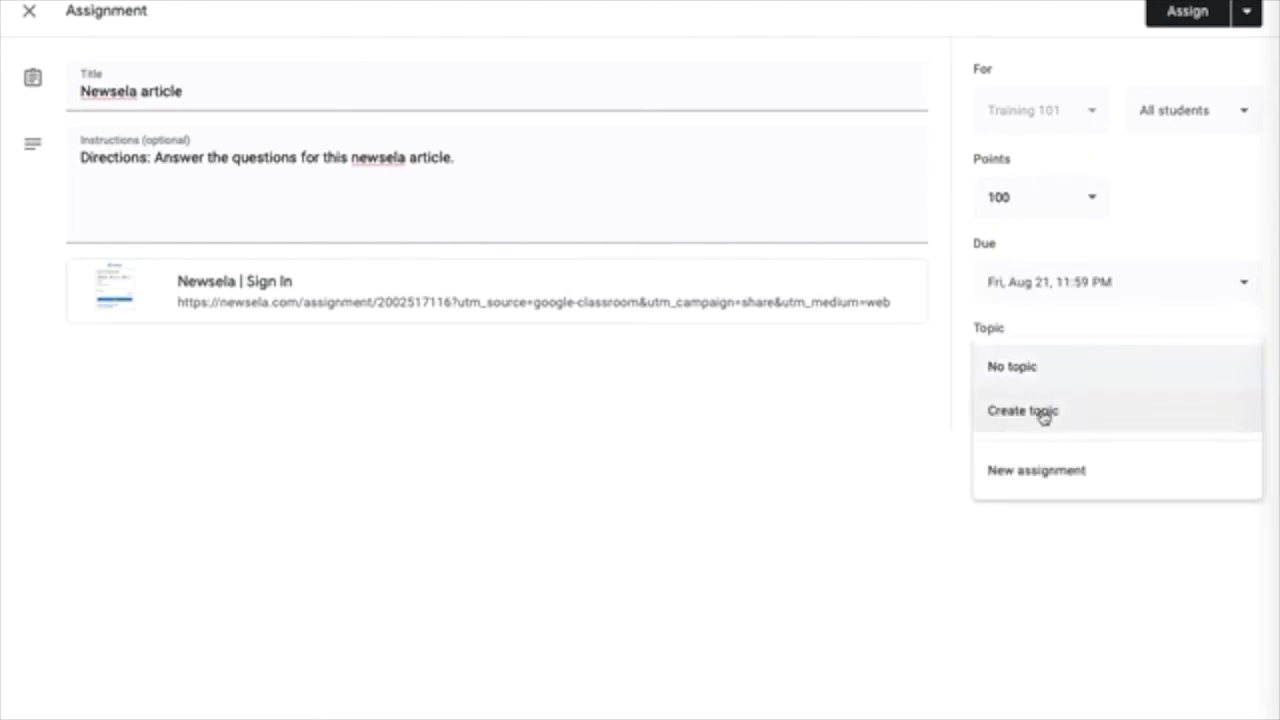
click(1043, 472)
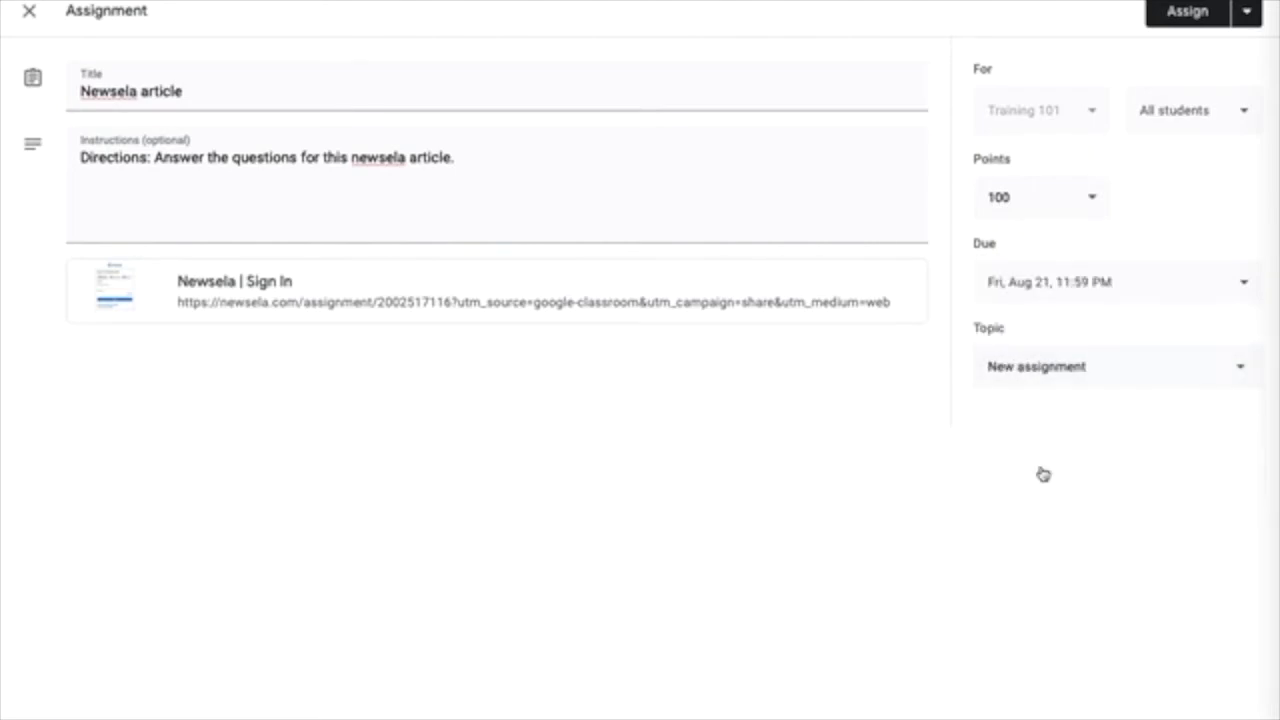
click(1187, 13)
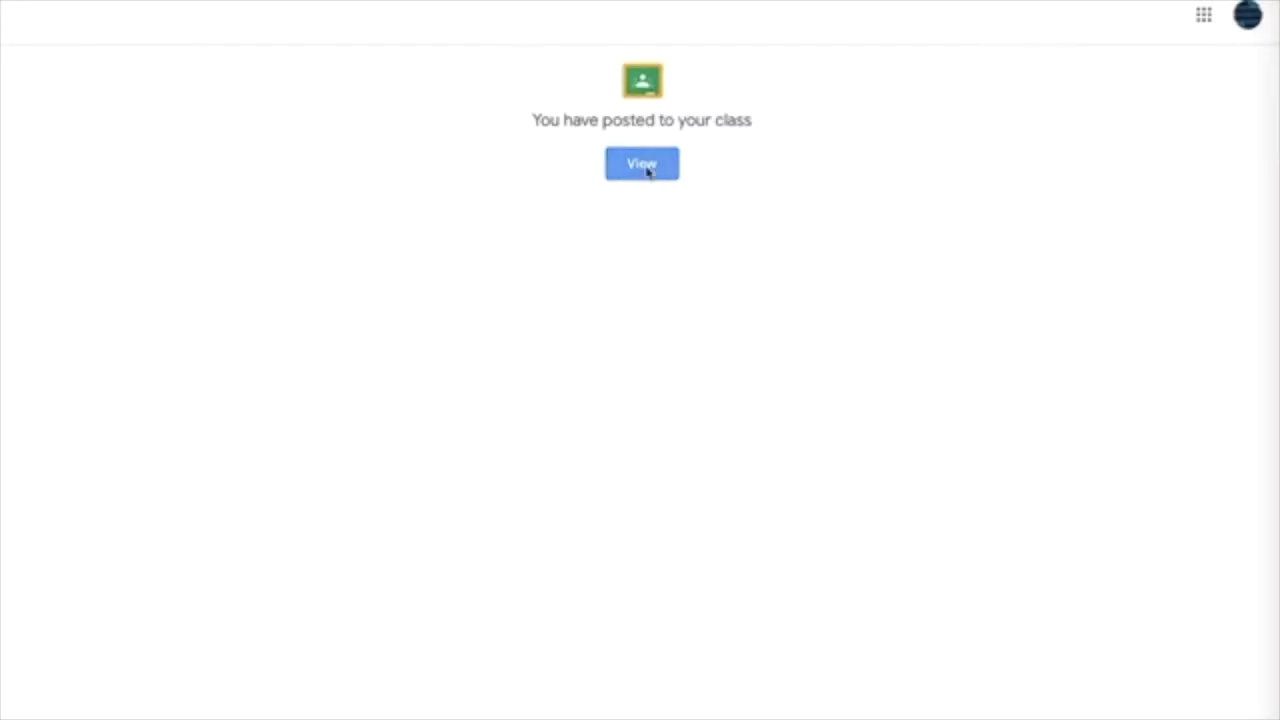
- View the posted Newsela article assignment from the class stream, and open its instructions and the linked Newsela assignment
click(644, 166)
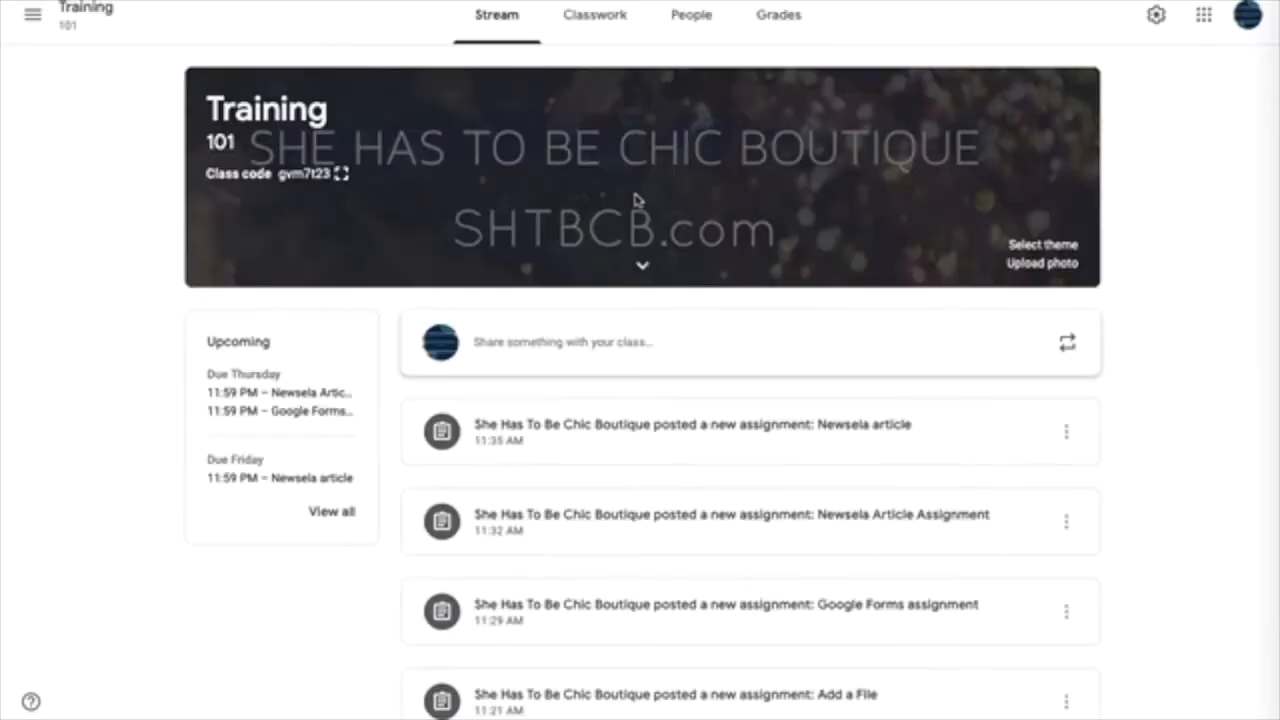
click(588, 443)
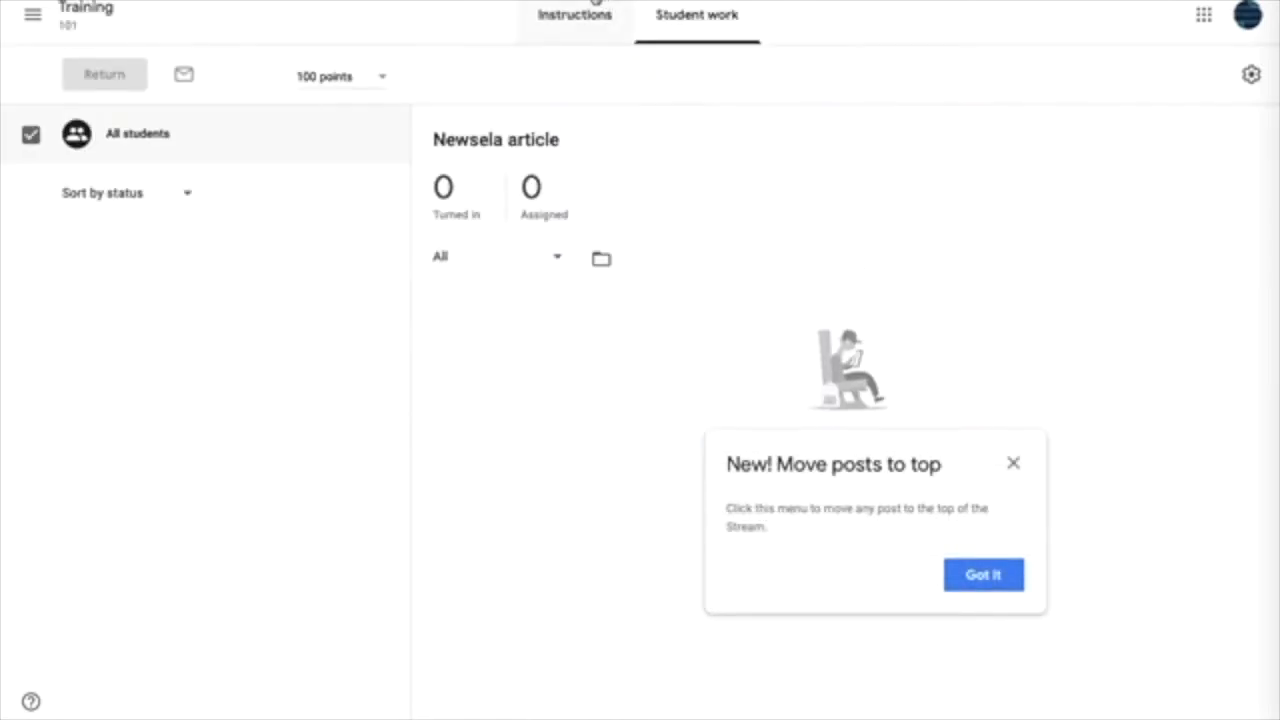
click(594, 17)
click(502, 251)
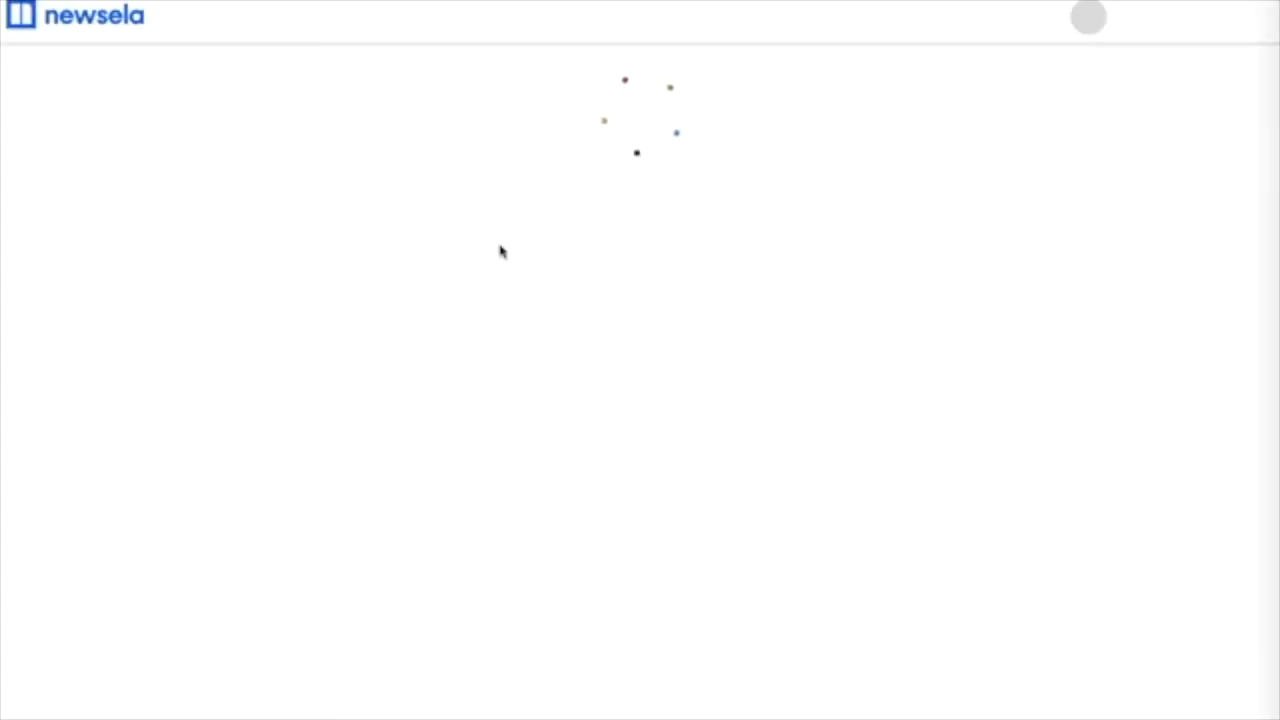
- Examine the Newsela assignment's activity reports, first by article and then by student
scroll(548, 366, down, 4)
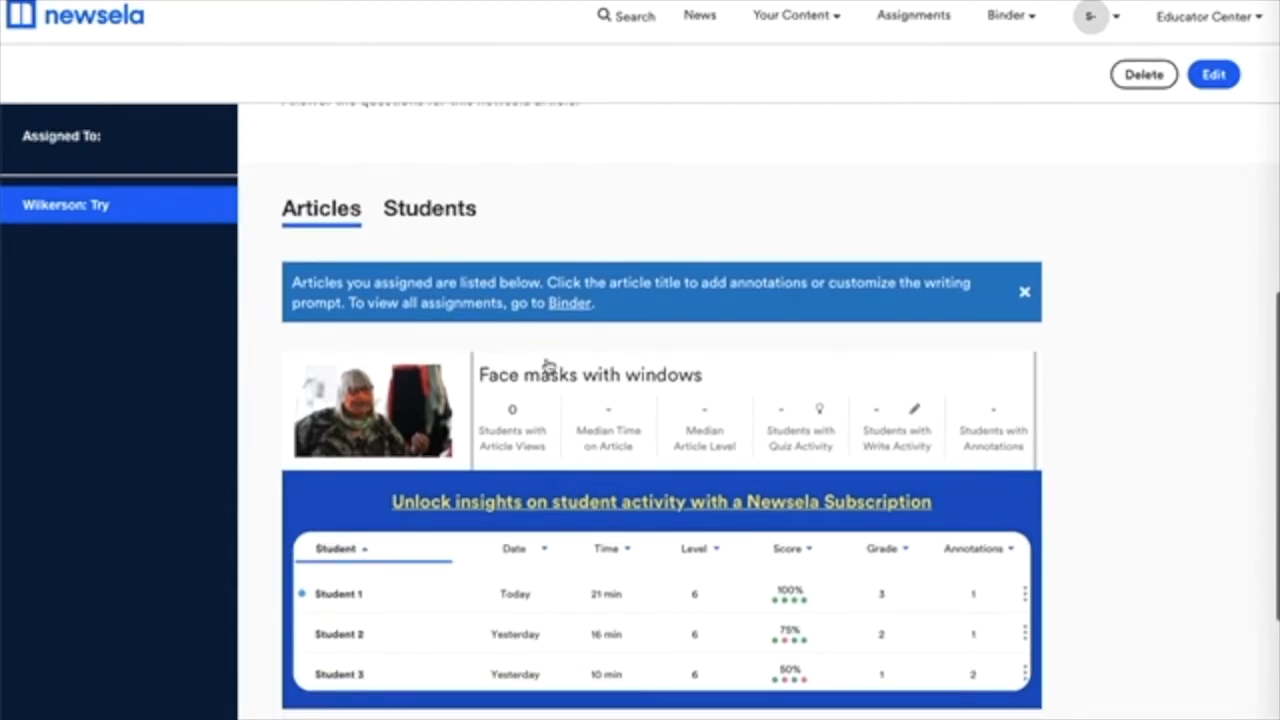
scroll(605, 470, down, 1)
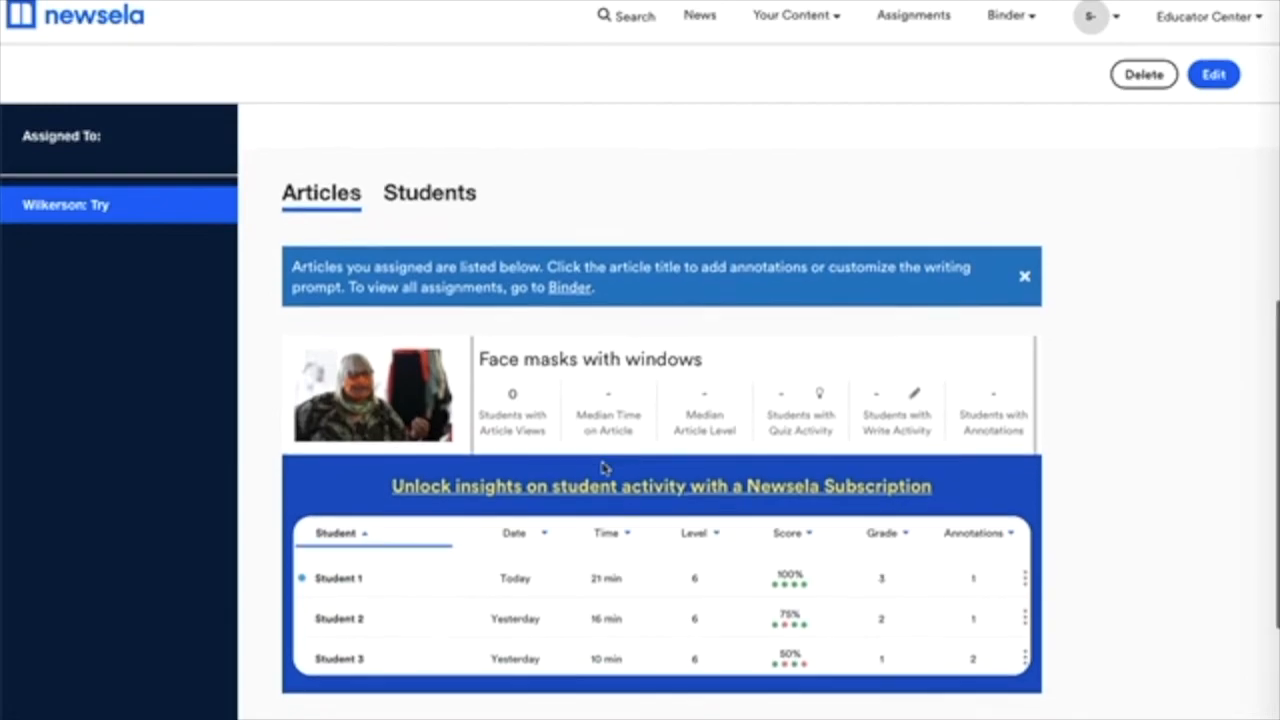
scroll(604, 468, down, 2)
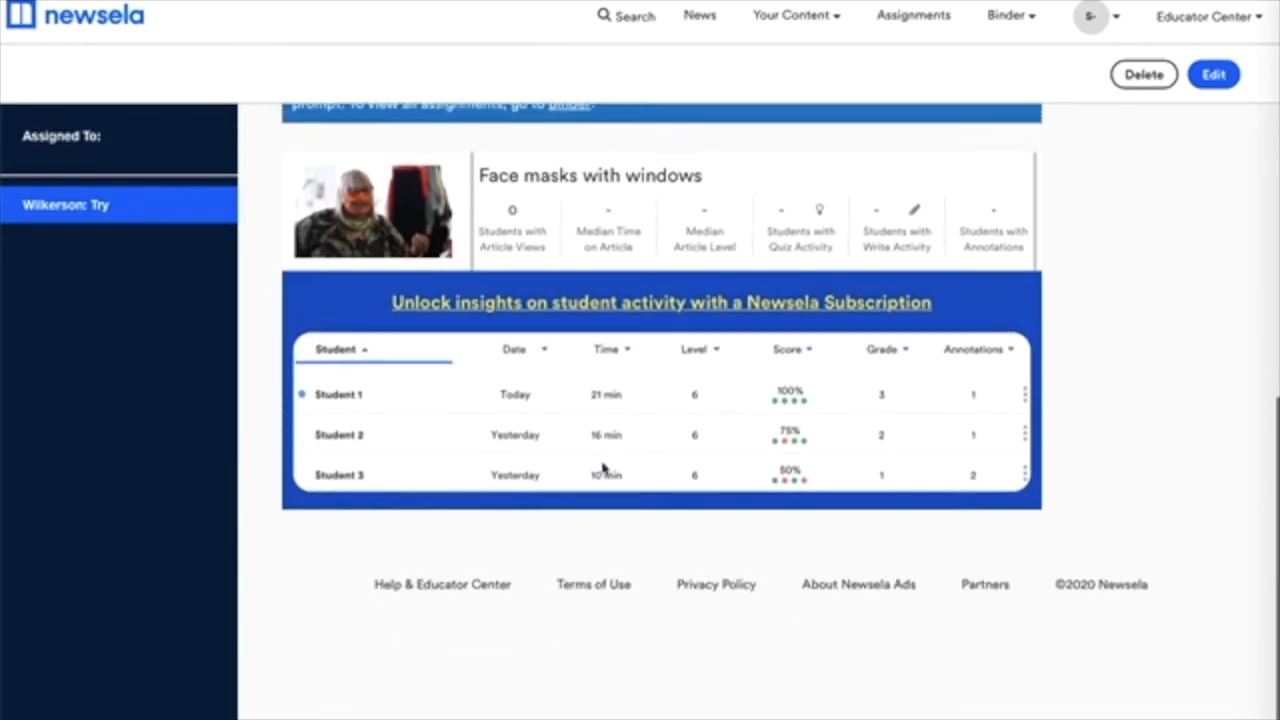
scroll(603, 468, up, 4)
scroll(603, 468, up, 1)
click(416, 465)
scroll(558, 465, down, 2)
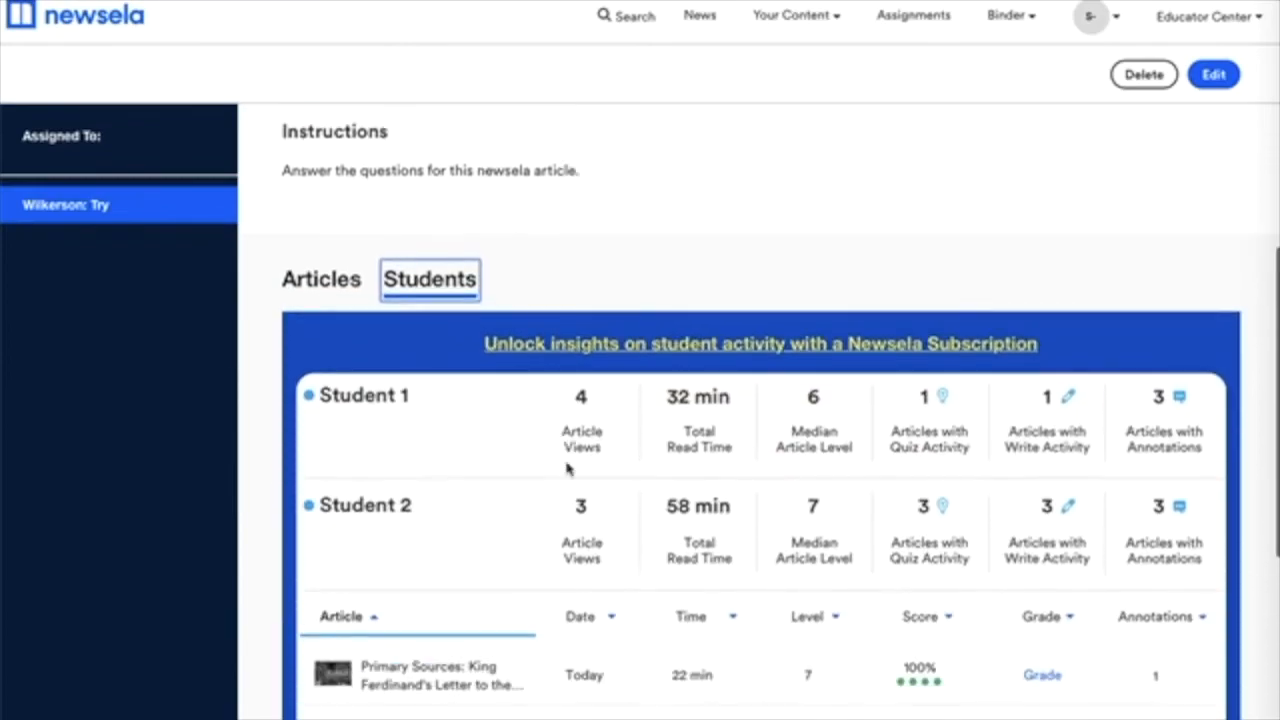
scroll(567, 468, down, 2)
scroll(553, 546, down, 1)
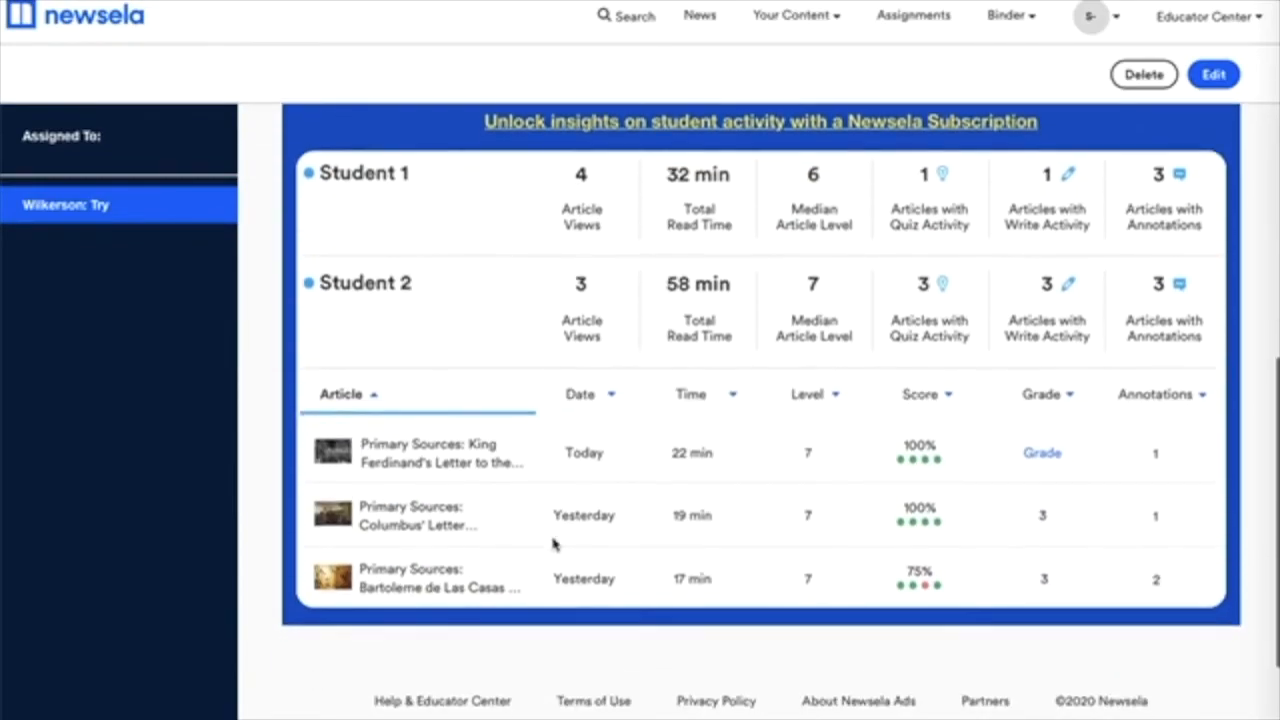
scroll(553, 546, up, 4)
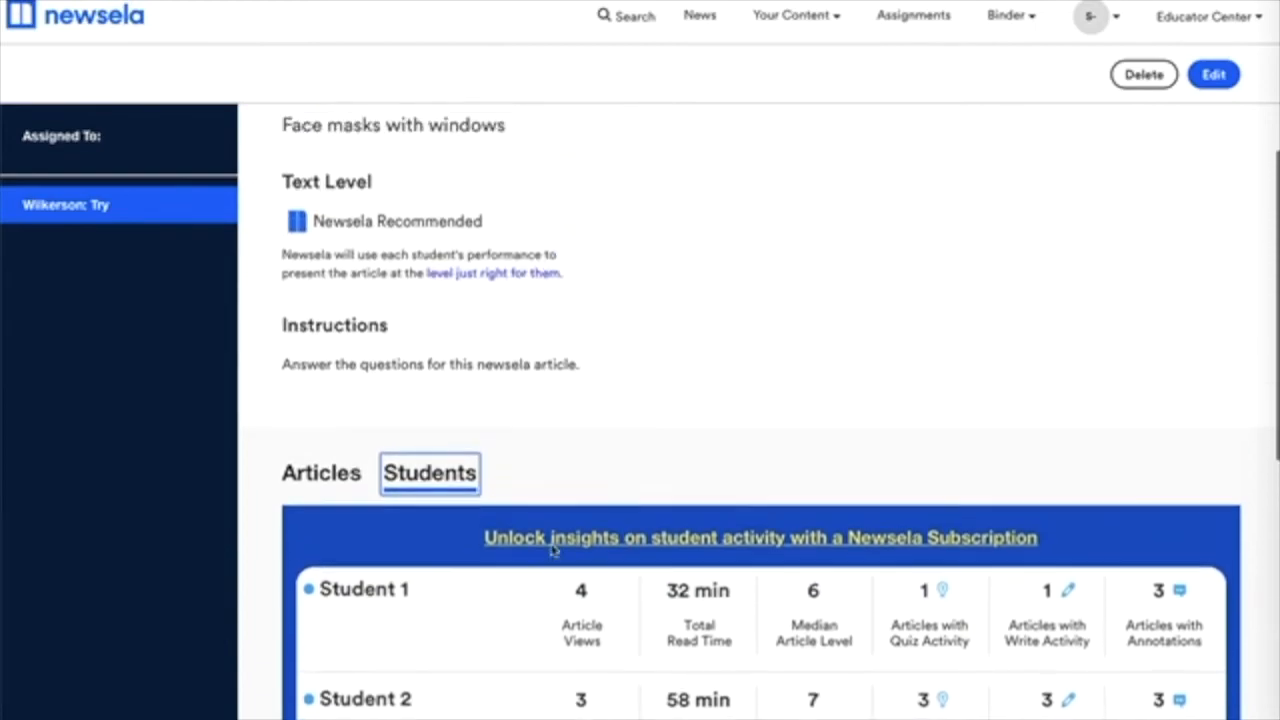
scroll(551, 549, up, 1)
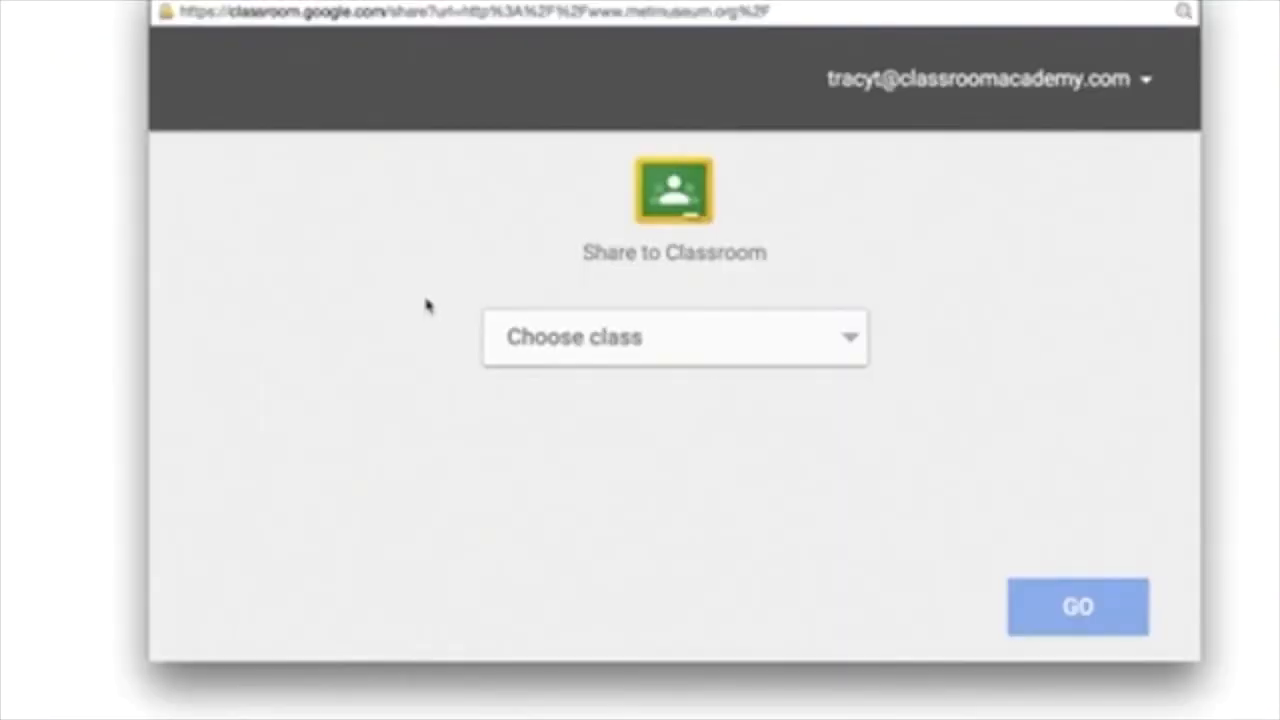
- Open the choice of classes for sharing the museum web page to Classroom
click(571, 343)
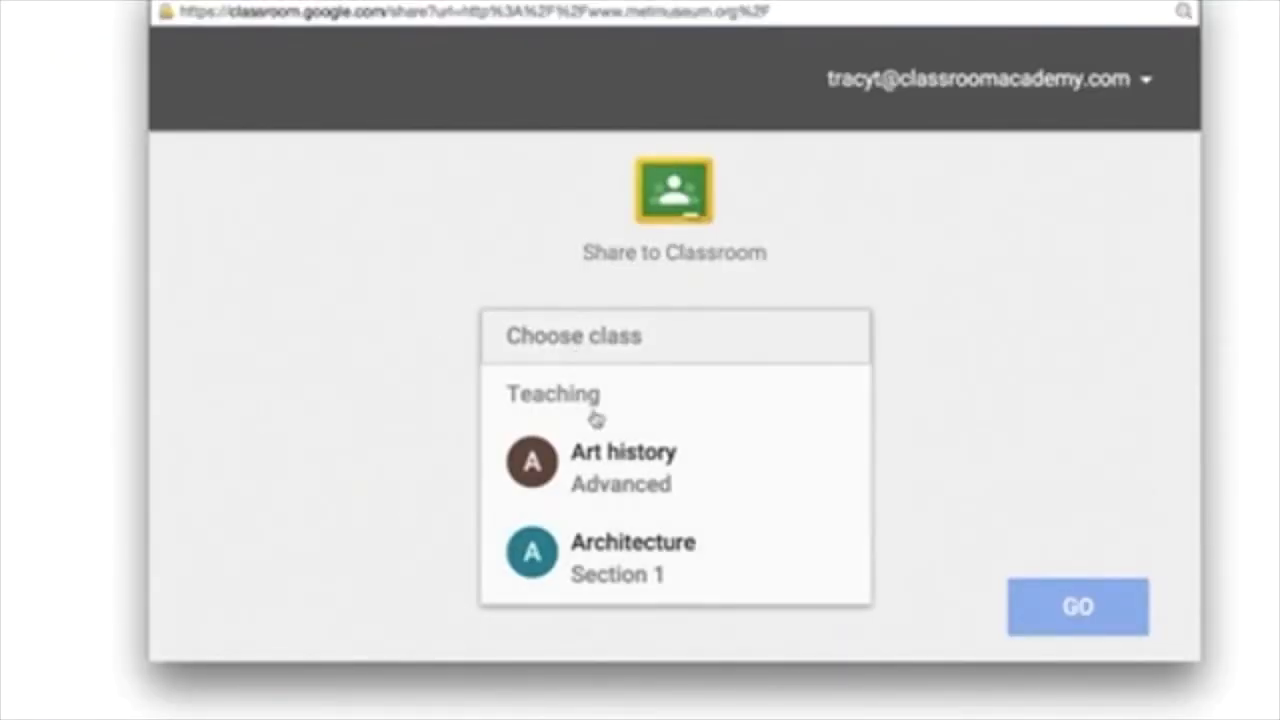